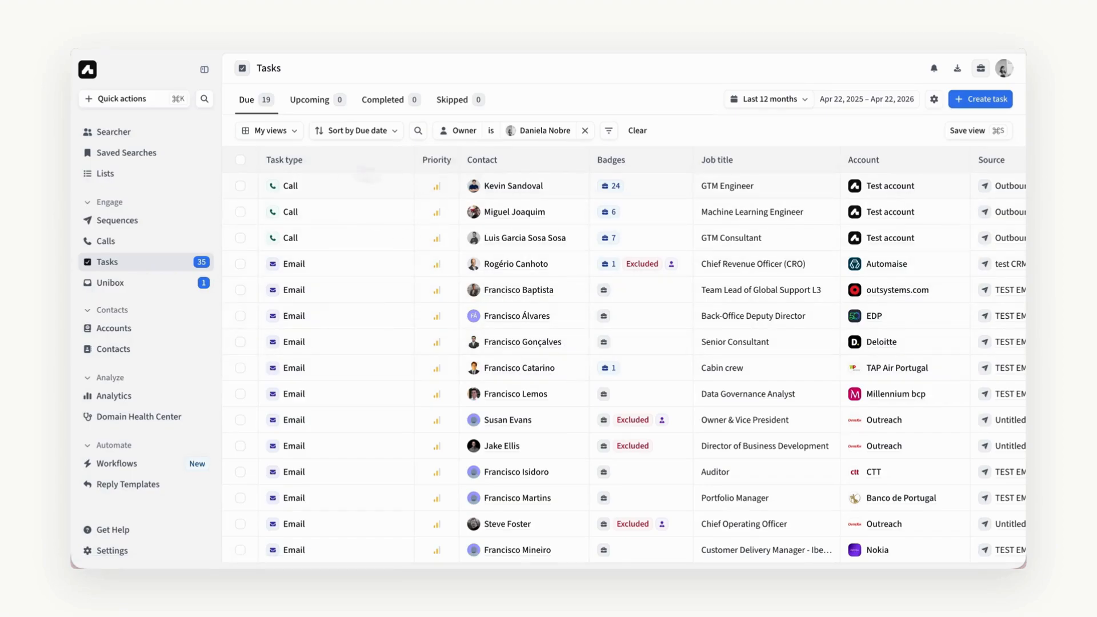
Add a task type filter to the due tasks and set it to Call
scroll(534, 173, "right", 5)
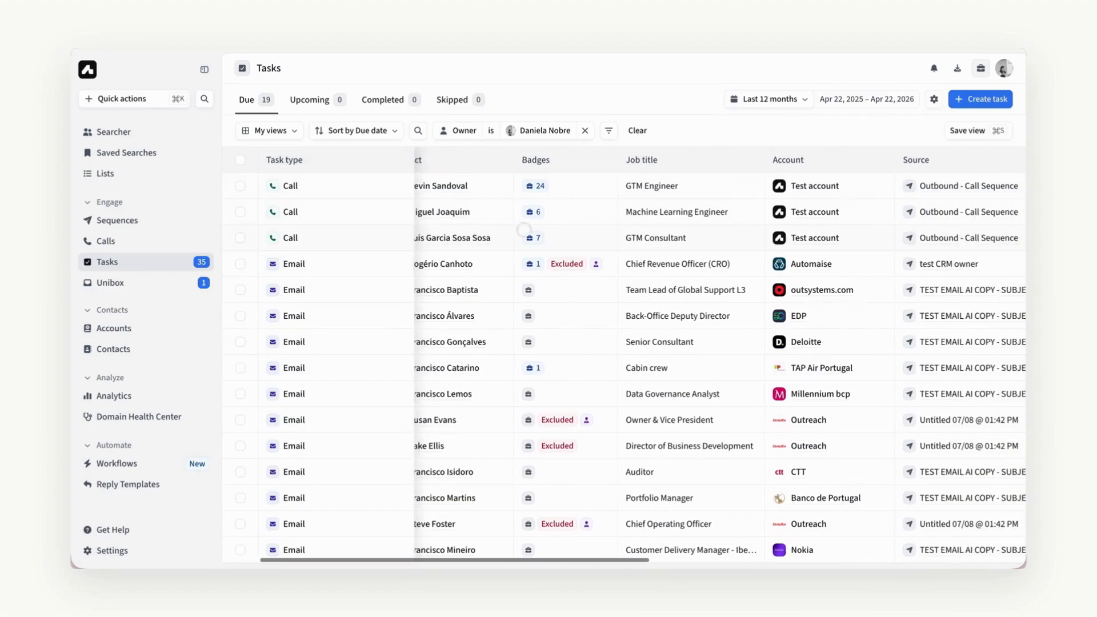
scroll(731, 192, "right", 10)
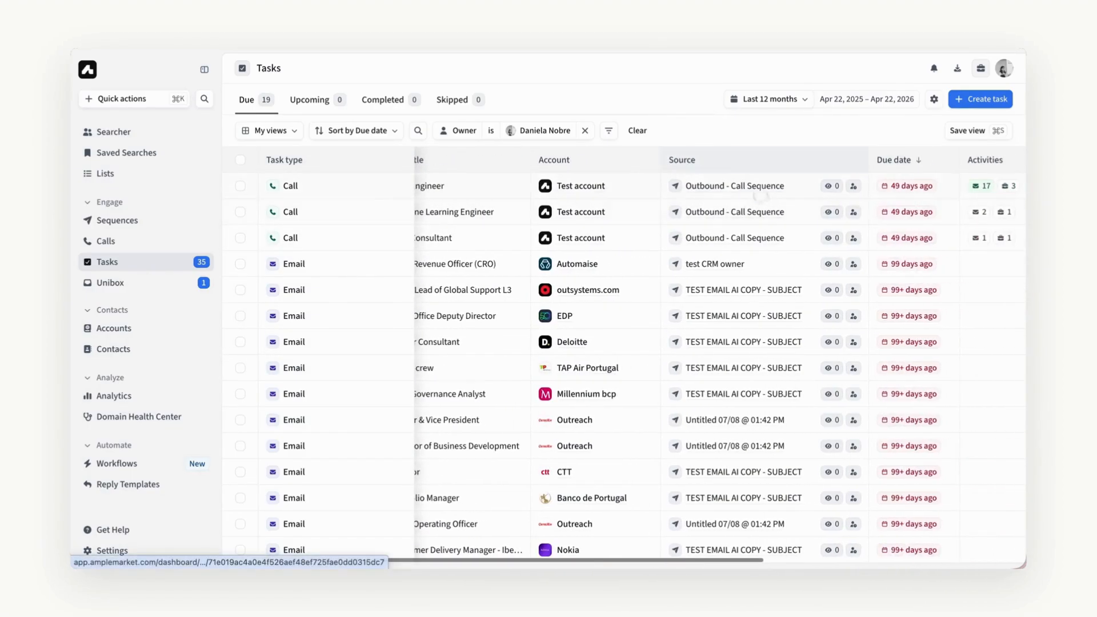
scroll(745, 196, "right", 15)
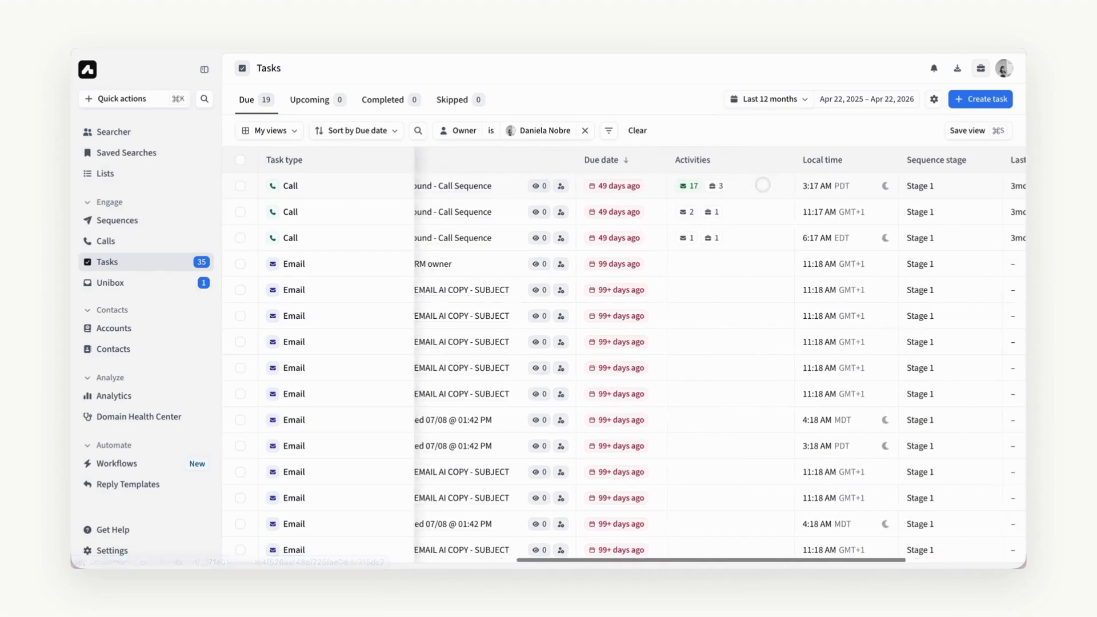
scroll(732, 194, "right", 3)
scroll(754, 229, "left", 20)
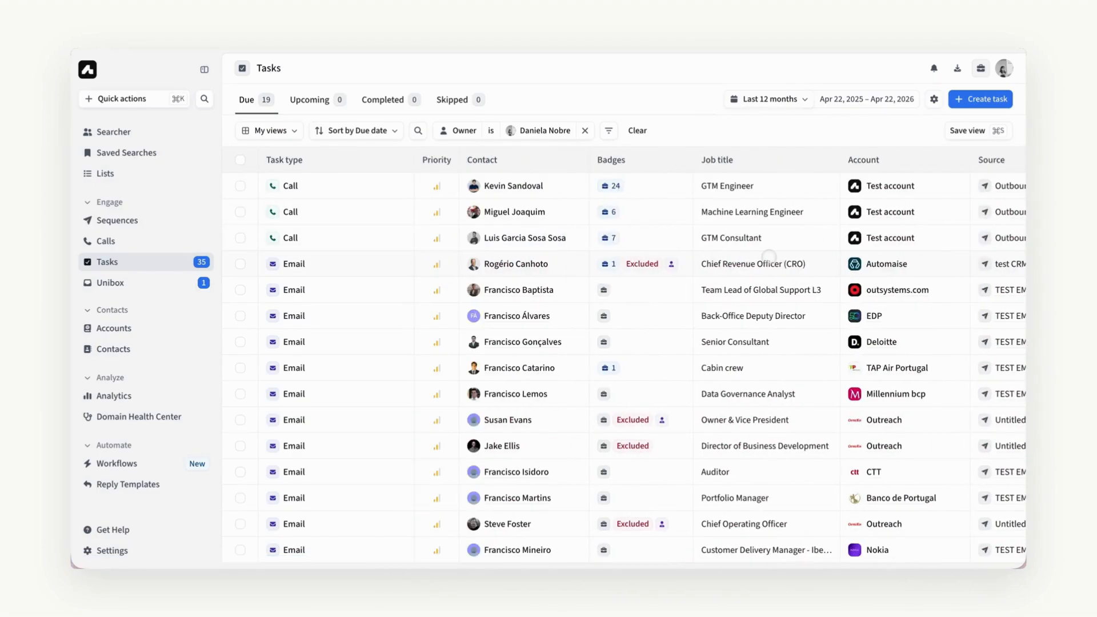
left_click(609, 133)
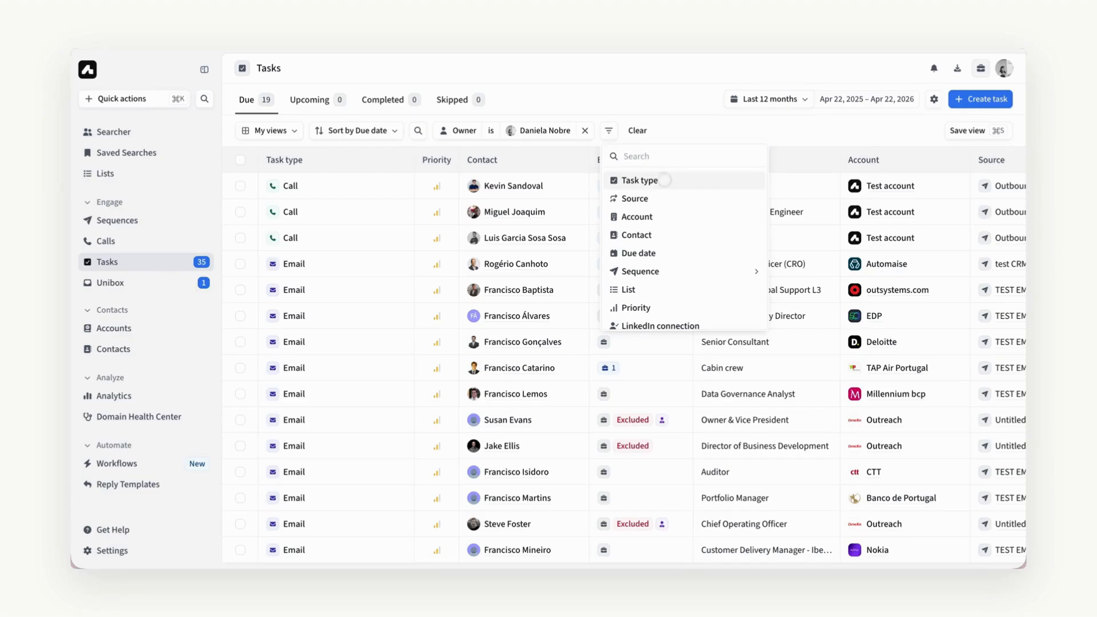
left_click(665, 180)
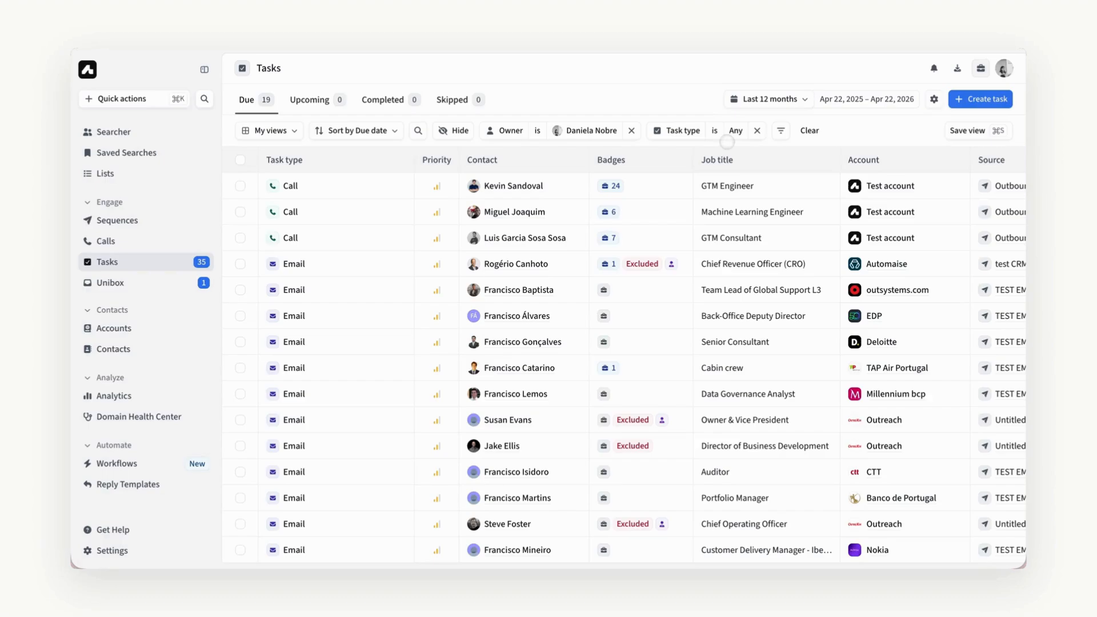
left_click(735, 131)
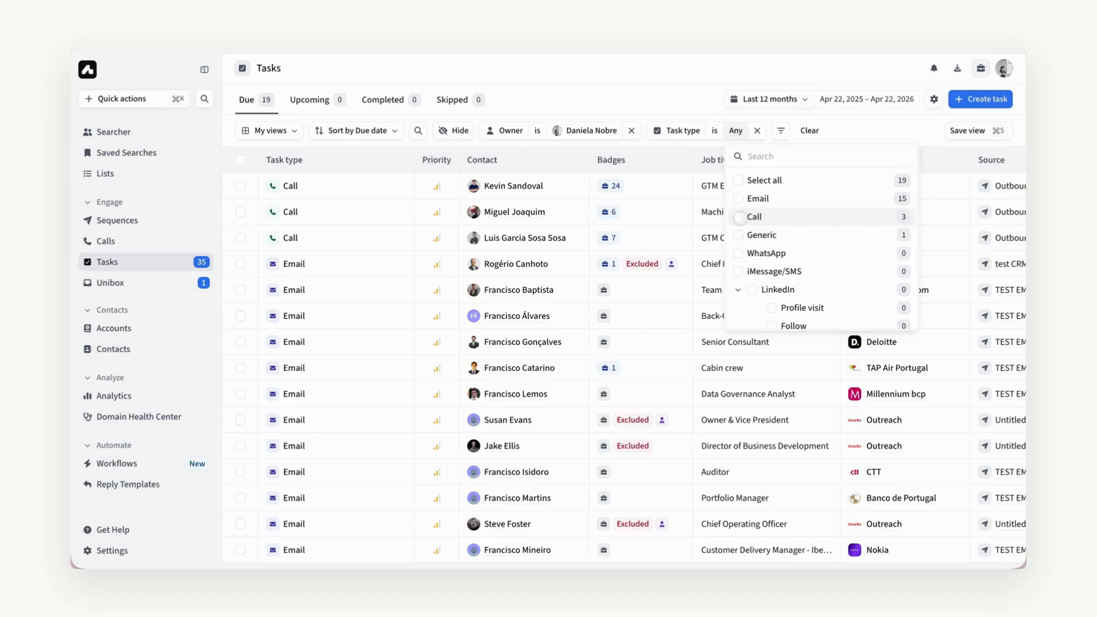
left_click(739, 217)
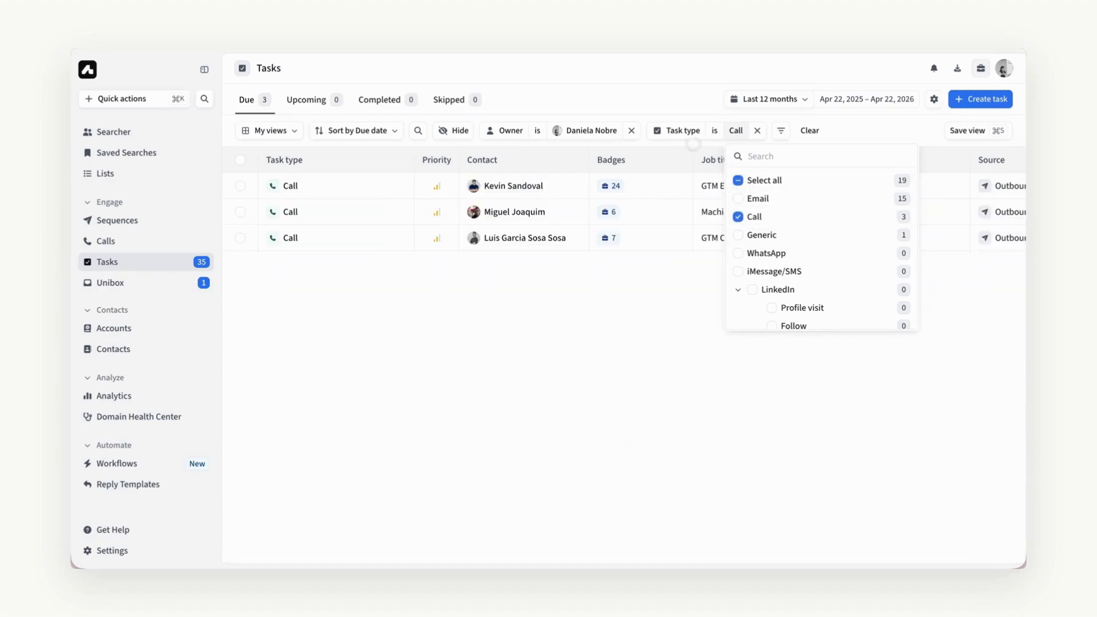
left_click(625, 368)
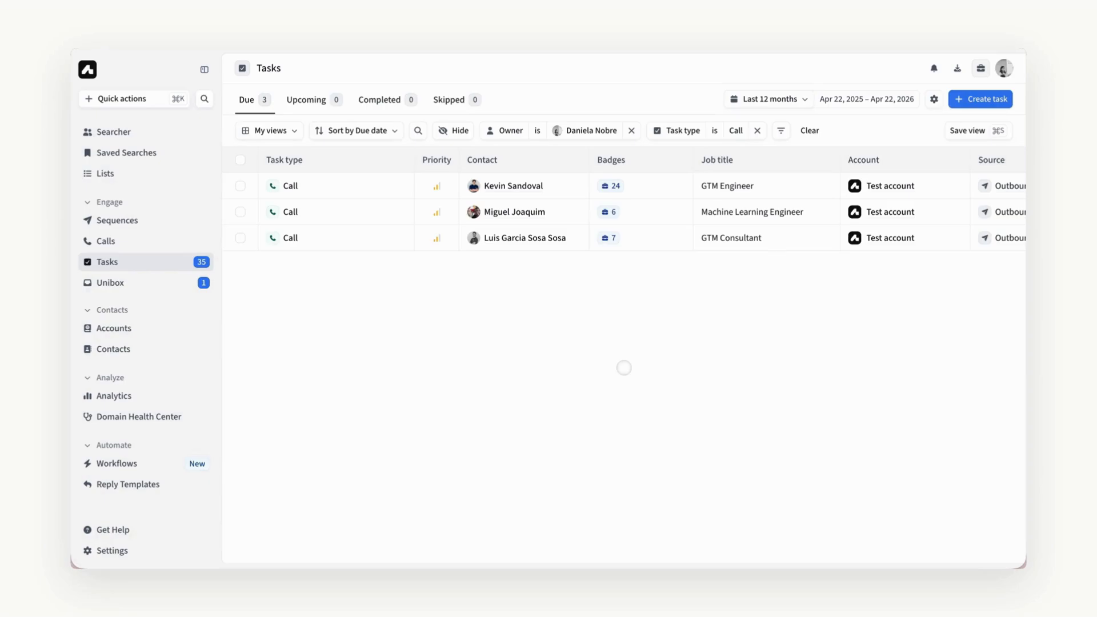
Select the first two call tasks and start executing them, then close the execution panel
left_click(240, 160)
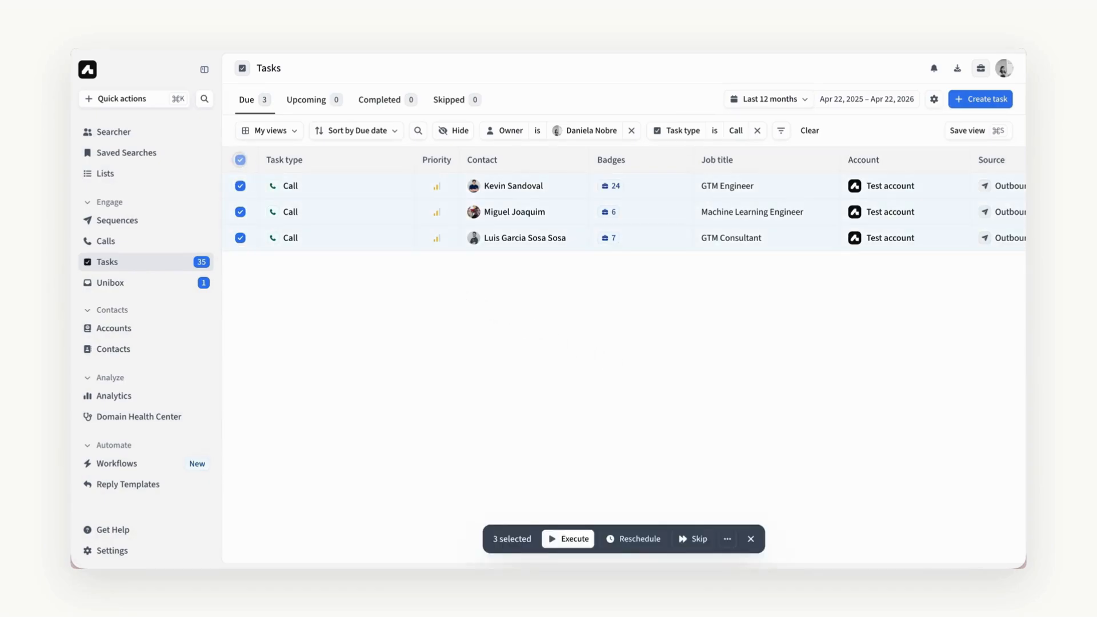
left_click(240, 160)
left_click(240, 186)
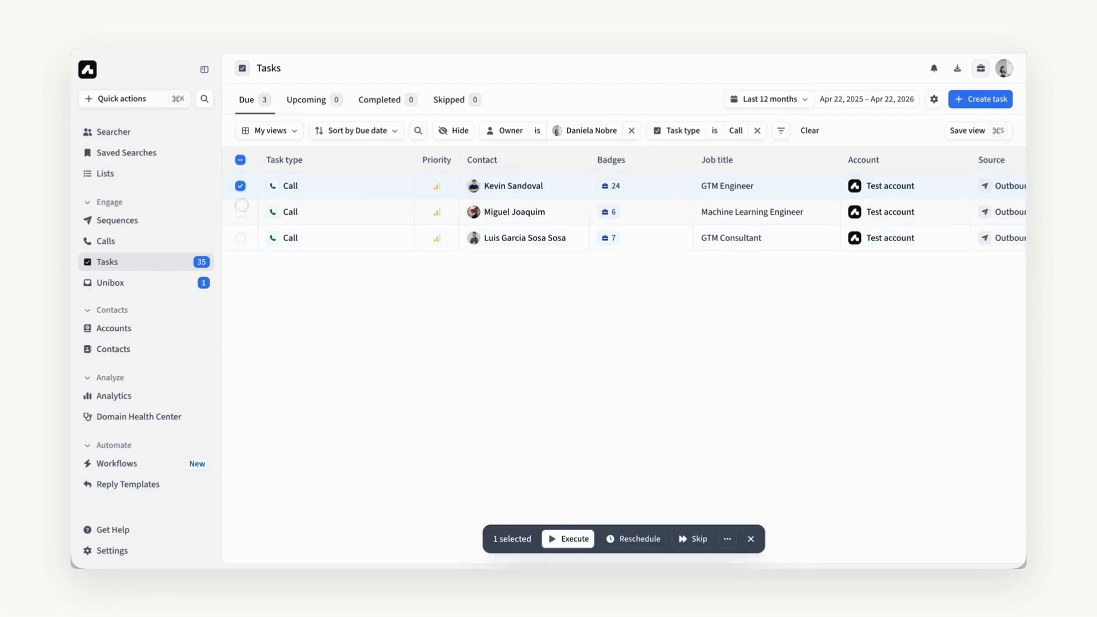
left_click(240, 211)
left_click(566, 539)
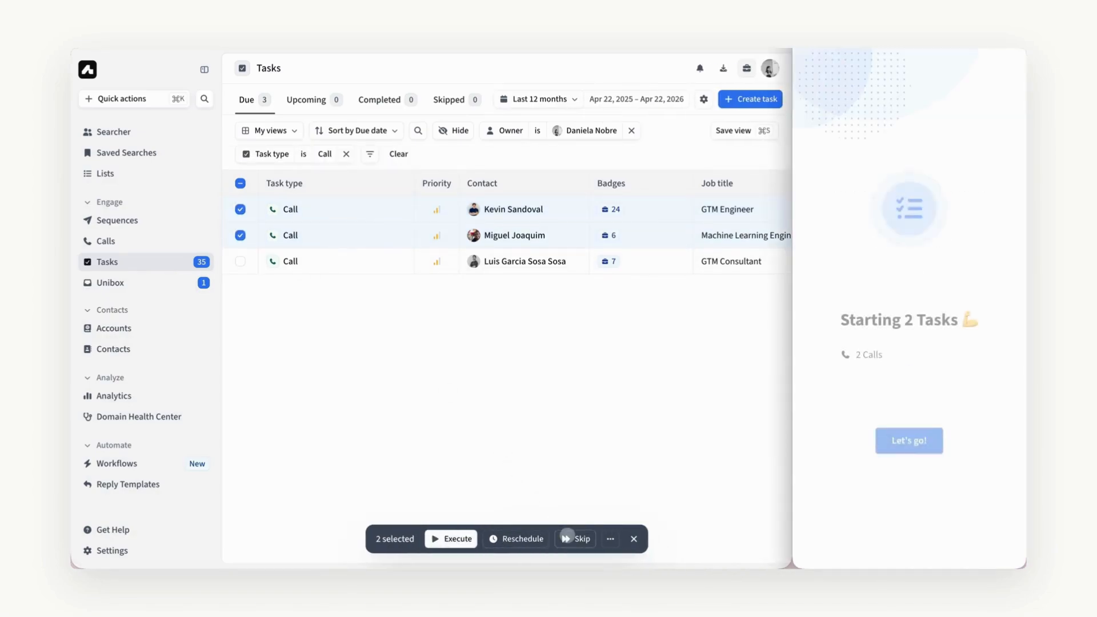
left_click(909, 446)
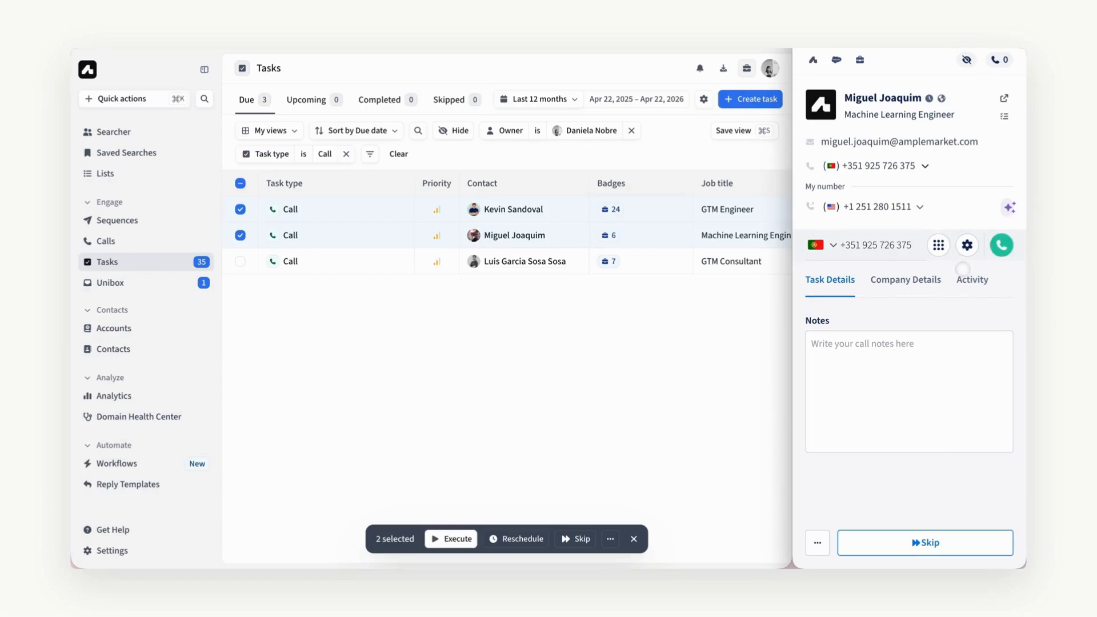
left_click(747, 68)
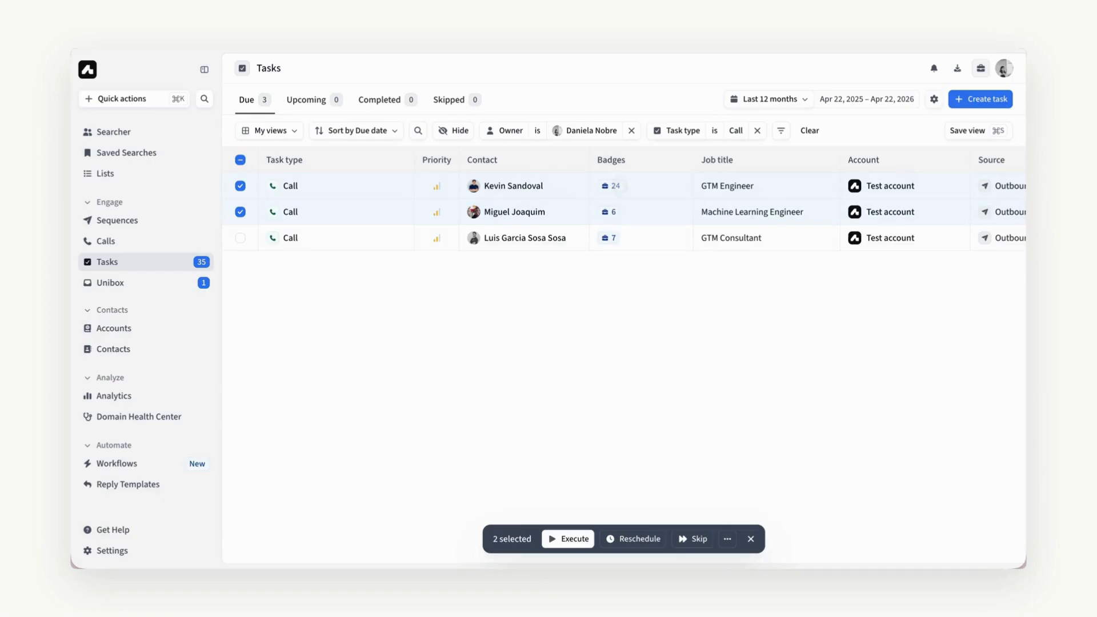
Switch the task type filter to Email only
left_click(735, 130)
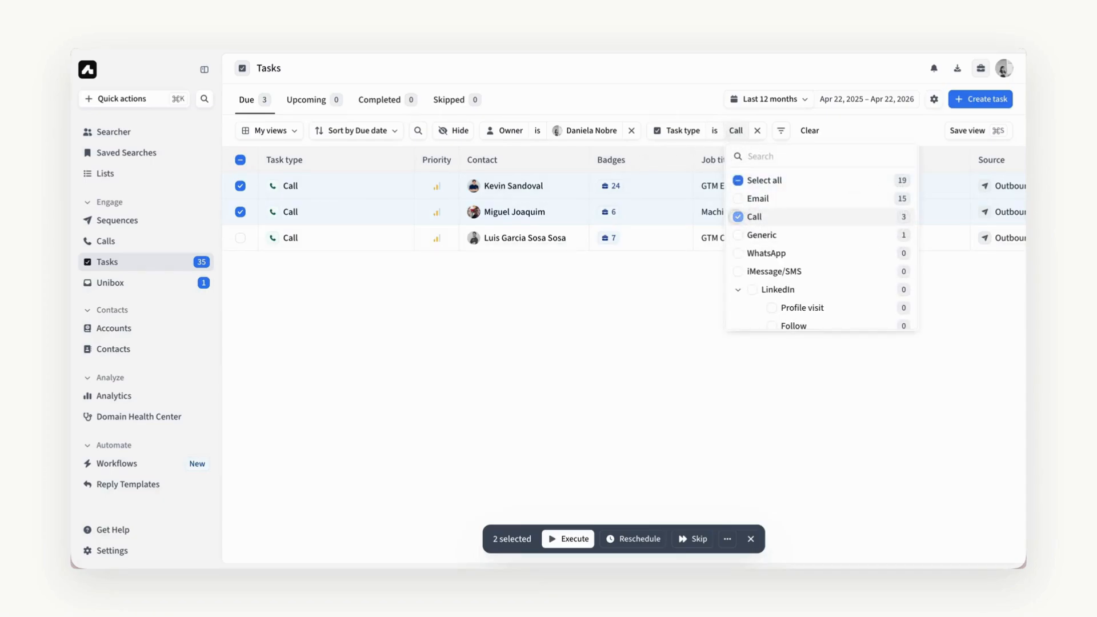
left_click(754, 198)
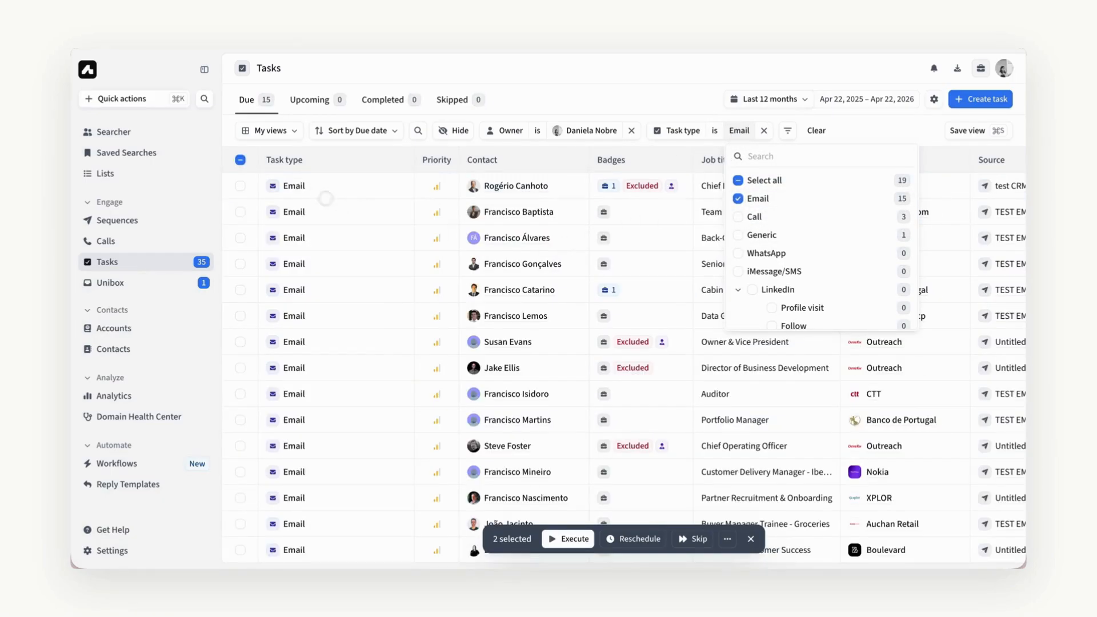
left_click(628, 112)
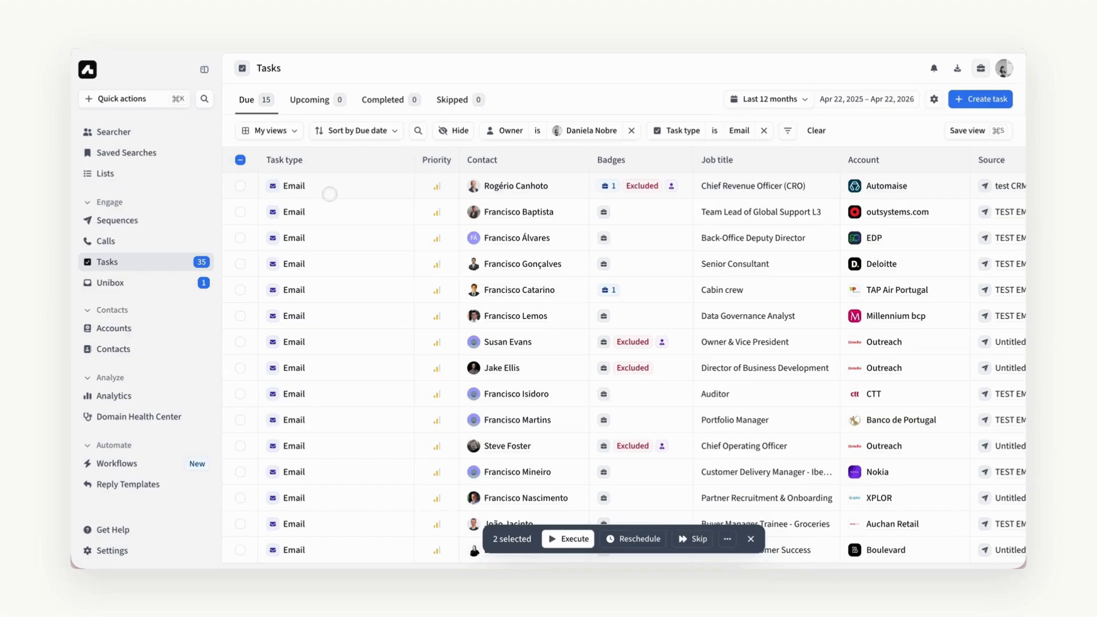
Select the first three email tasks in the list and start executing them
left_click(240, 160)
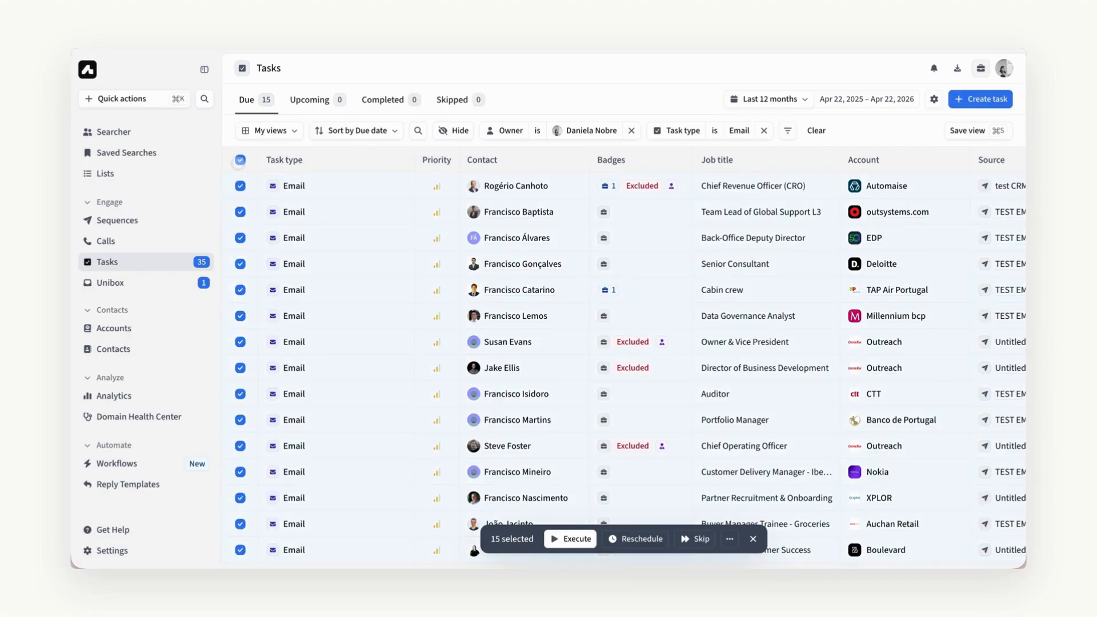
left_click(240, 160)
left_click(241, 186)
left_click(240, 211)
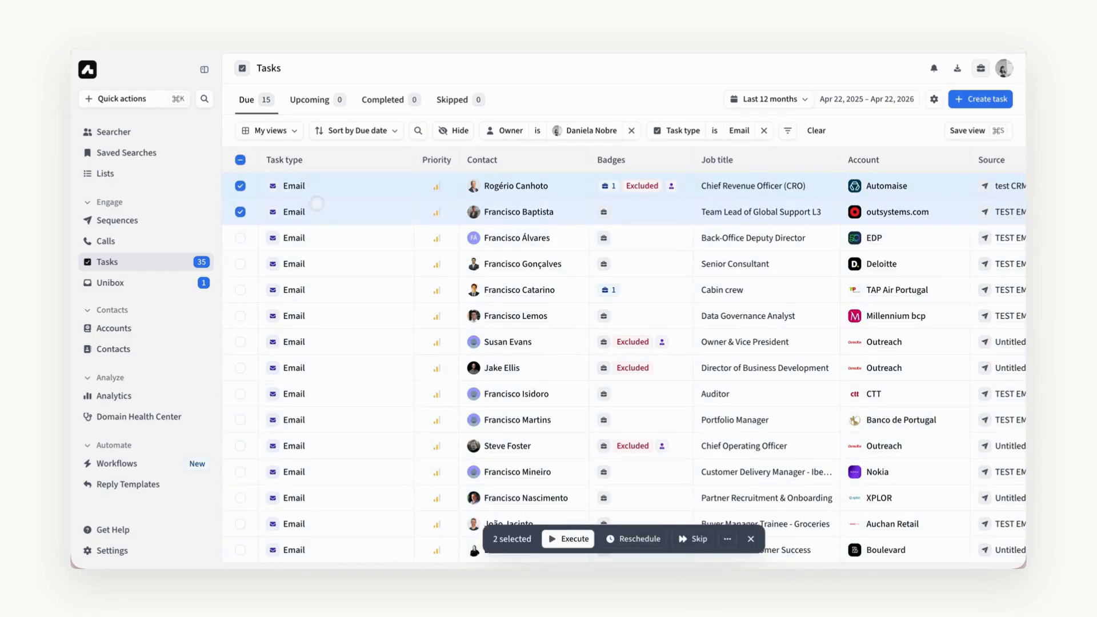
left_click(240, 238)
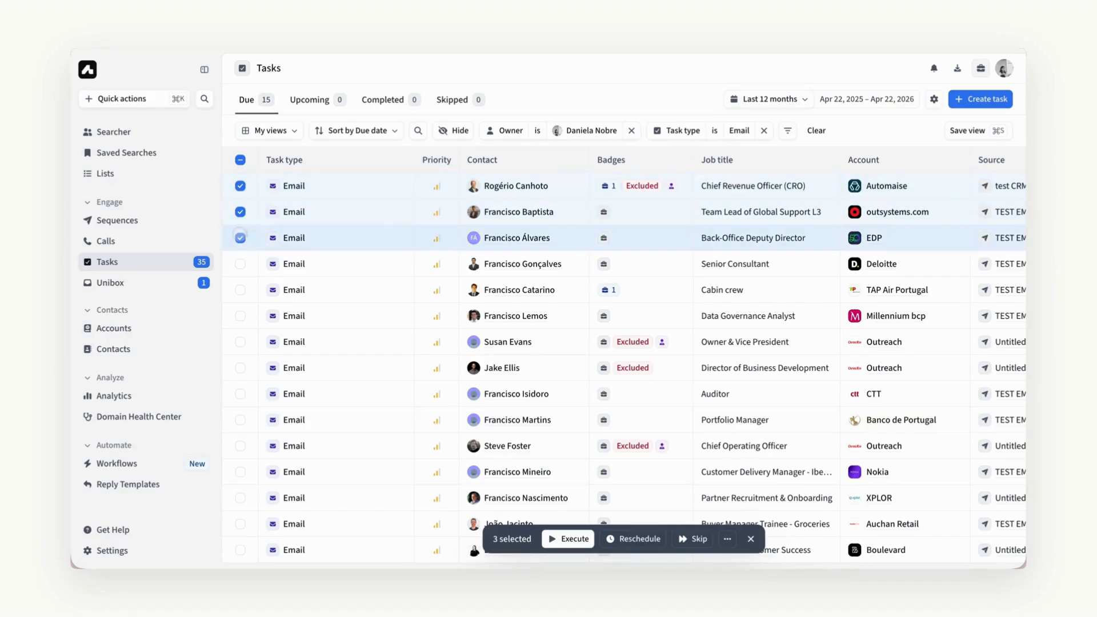
left_click(569, 539)
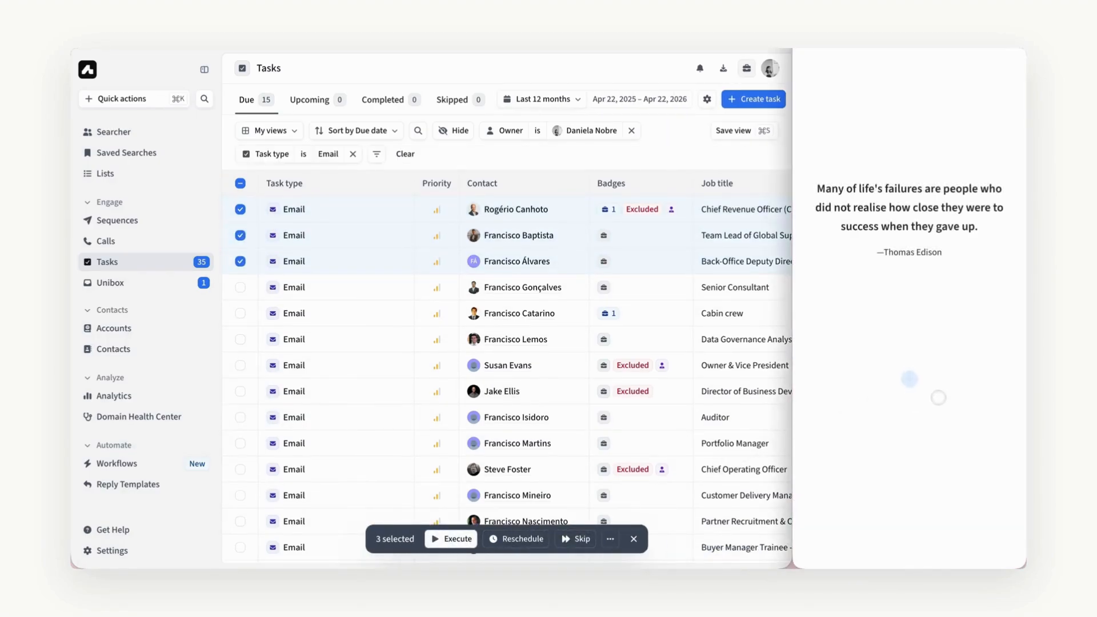
left_click(911, 450)
Replace the first email's body text with a "Hi" greeting to the contact, and move on to the second email task
scroll(882, 405, "down", 1)
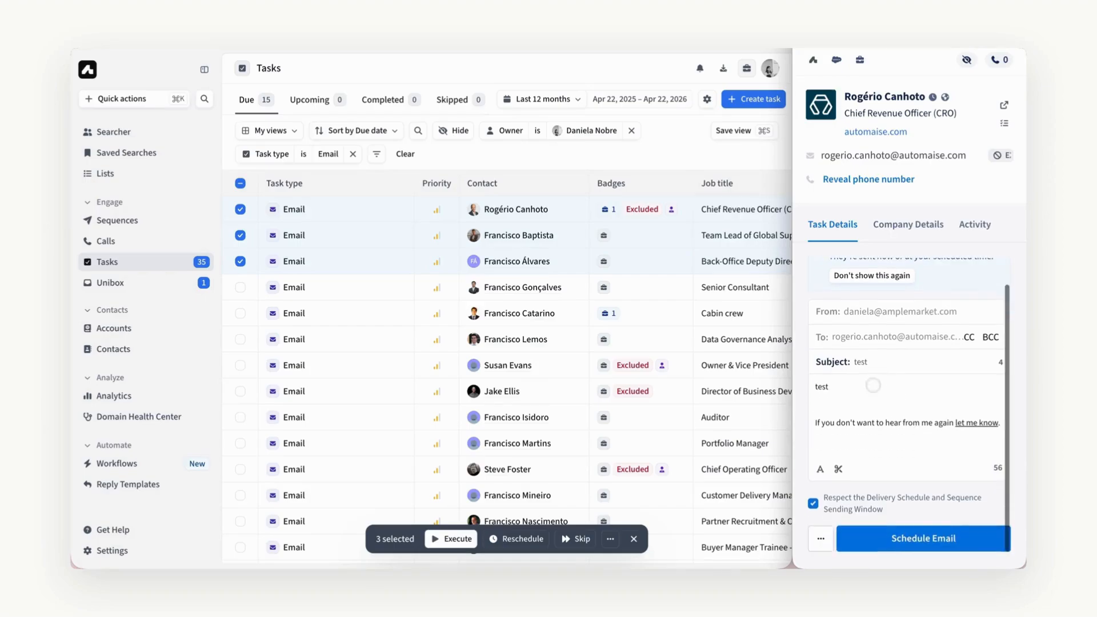
left_click(894, 404)
scroll(880, 373, "up", 1)
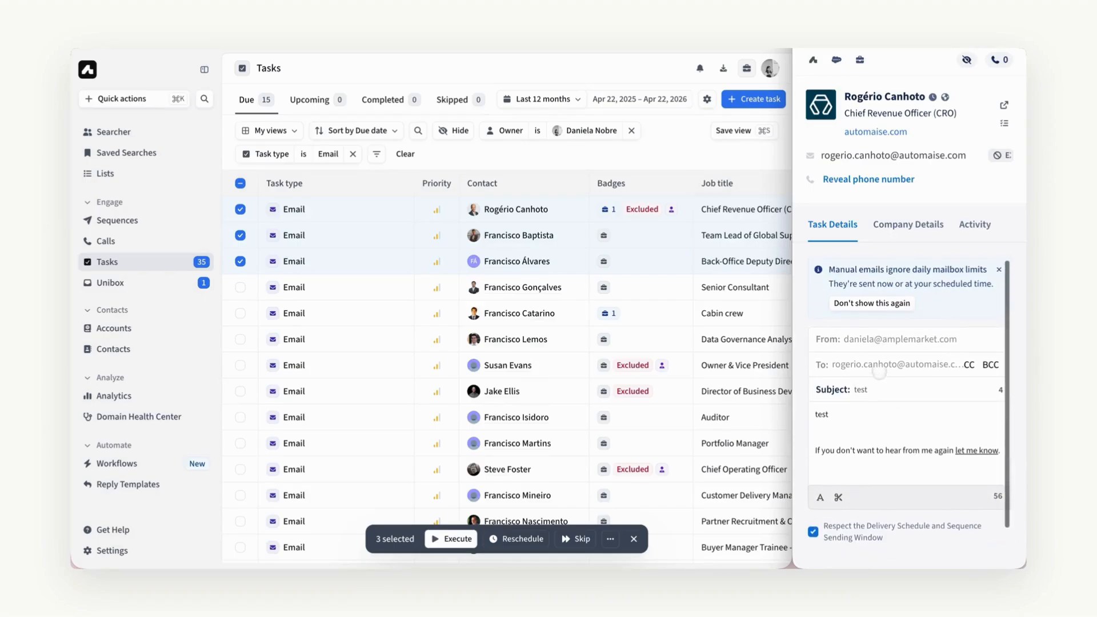
left_click(830, 396)
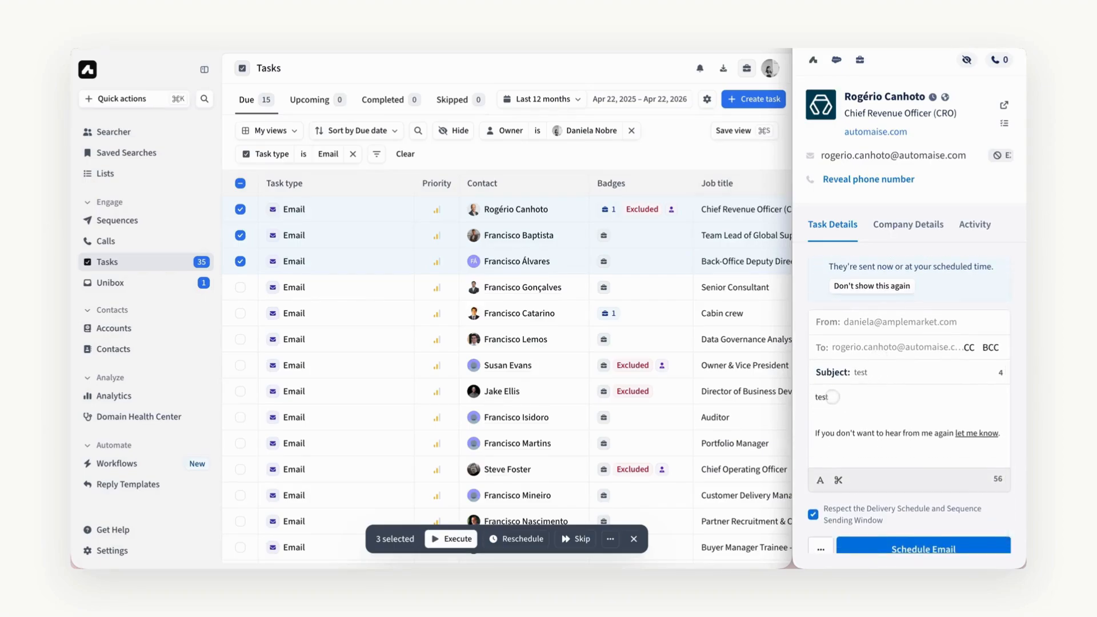
key("BackSpace")
key("BackSpace")
key("BackSpace")
key("BackSpace")
type("Hi ROGER")
key("BackSpace")
key("BackSpace")
key("BackSpace")
key("BackSpace")
left_click(1005, 4)
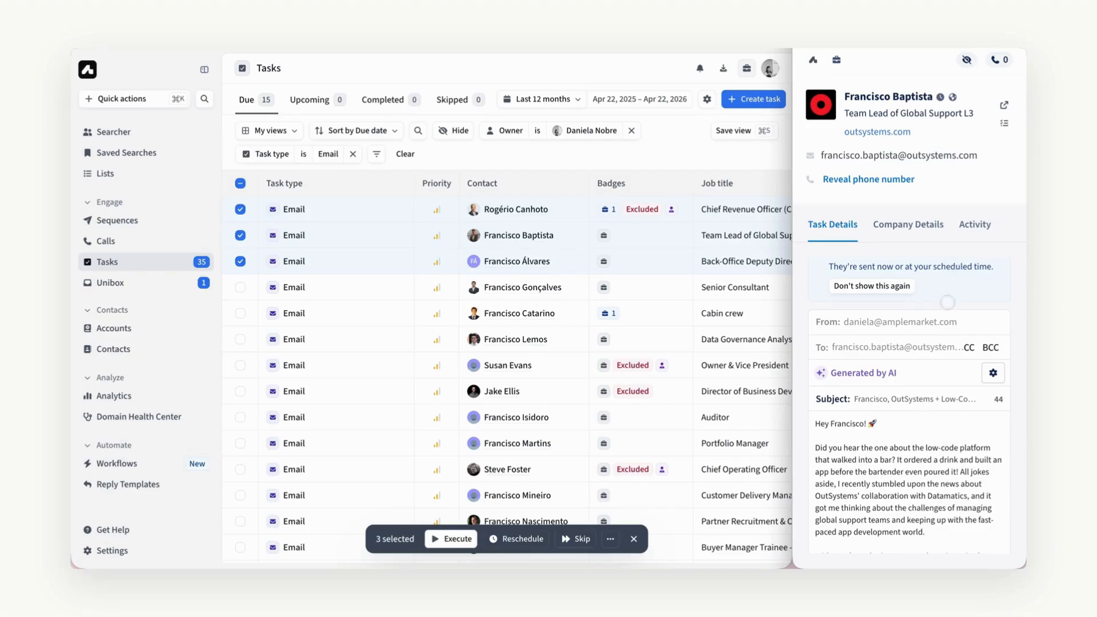
Read through the AI-generated email in the second task, from its subject to the closing question and sending options
scroll(950, 375, "down", 1)
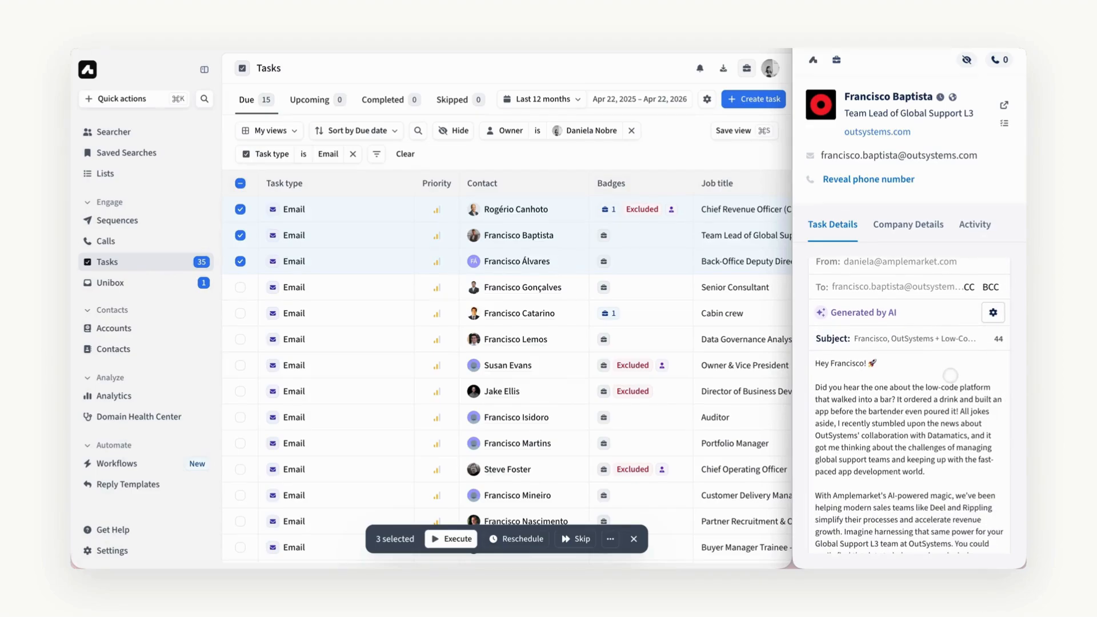
scroll(950, 375, "down", 5)
scroll(925, 365, "up", 2)
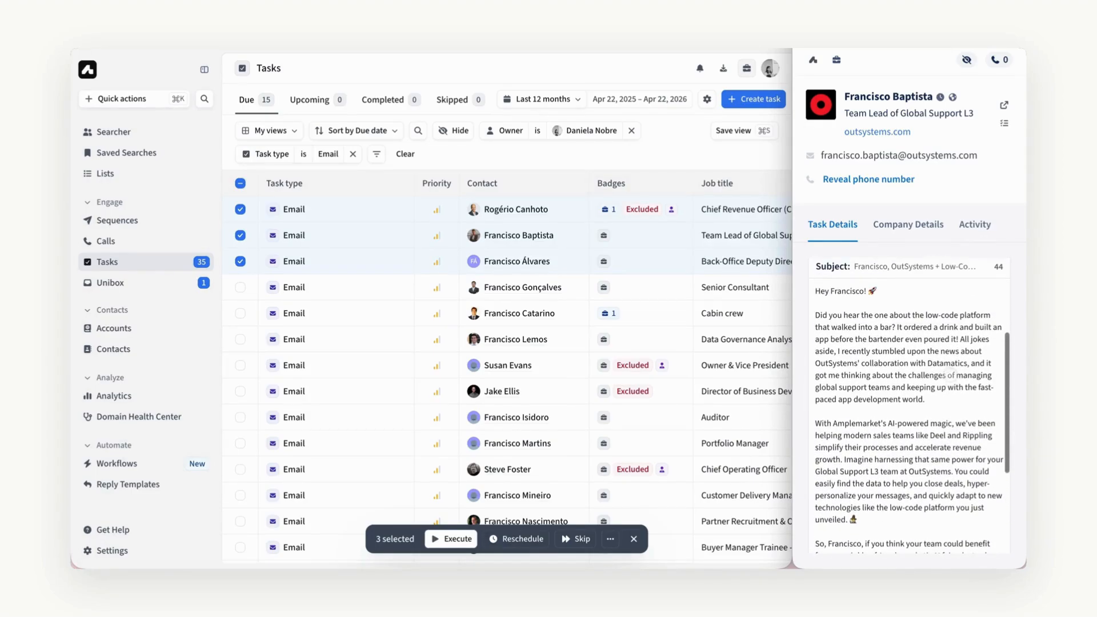
scroll(912, 406, "down", 4)
scroll(913, 407, "up", 2)
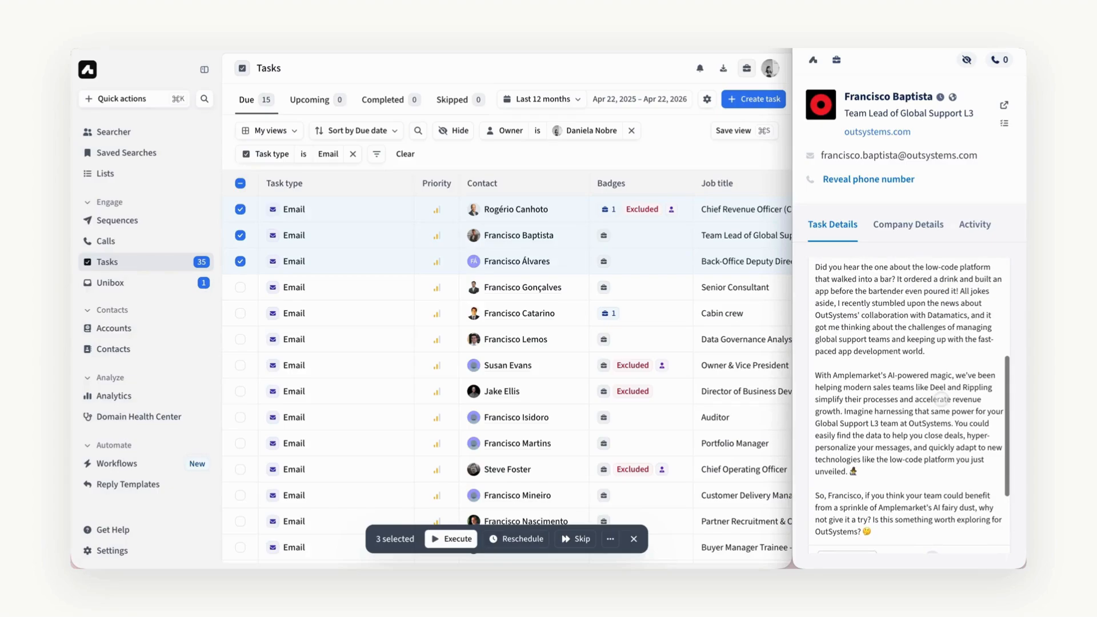
scroll(909, 371, "up", 3)
scroll(914, 400, "down", 7)
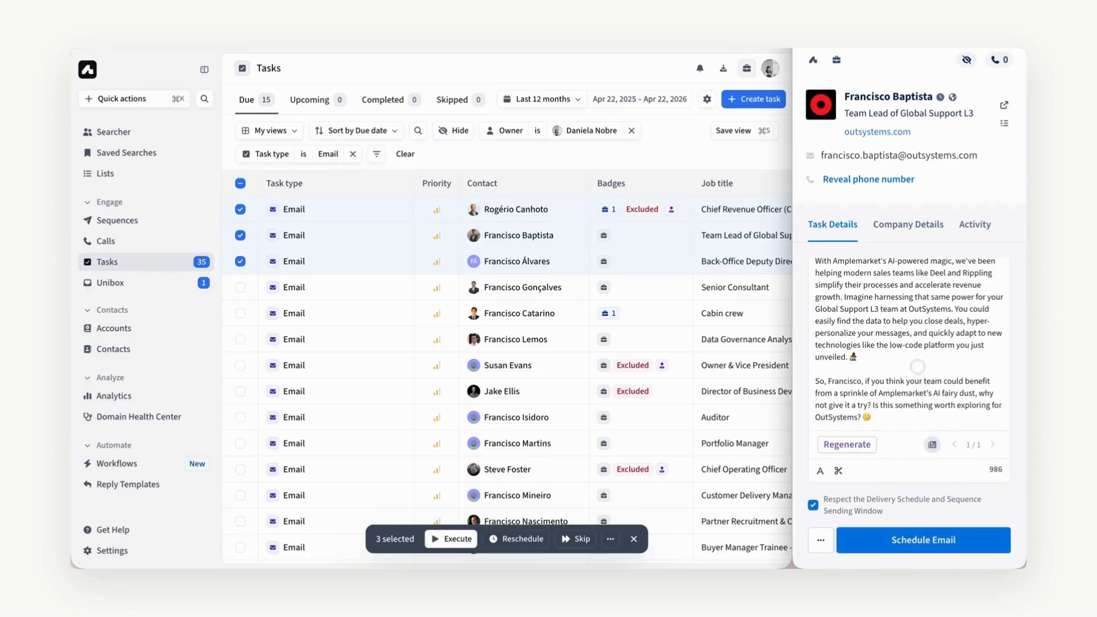
scroll(918, 367, "up", 2)
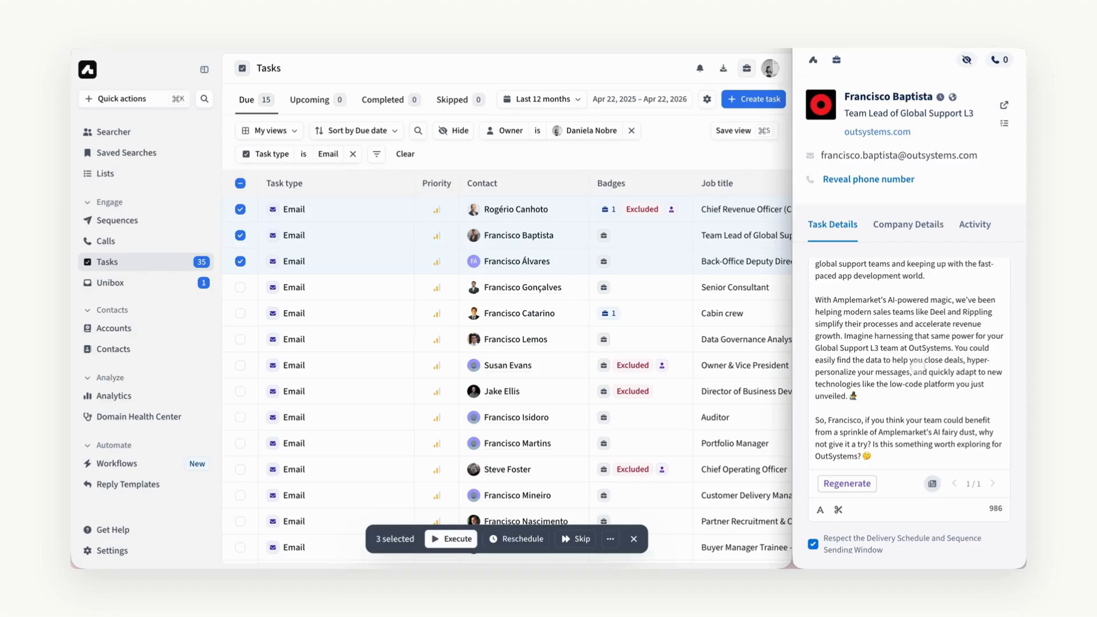
scroll(914, 371, "up", 5)
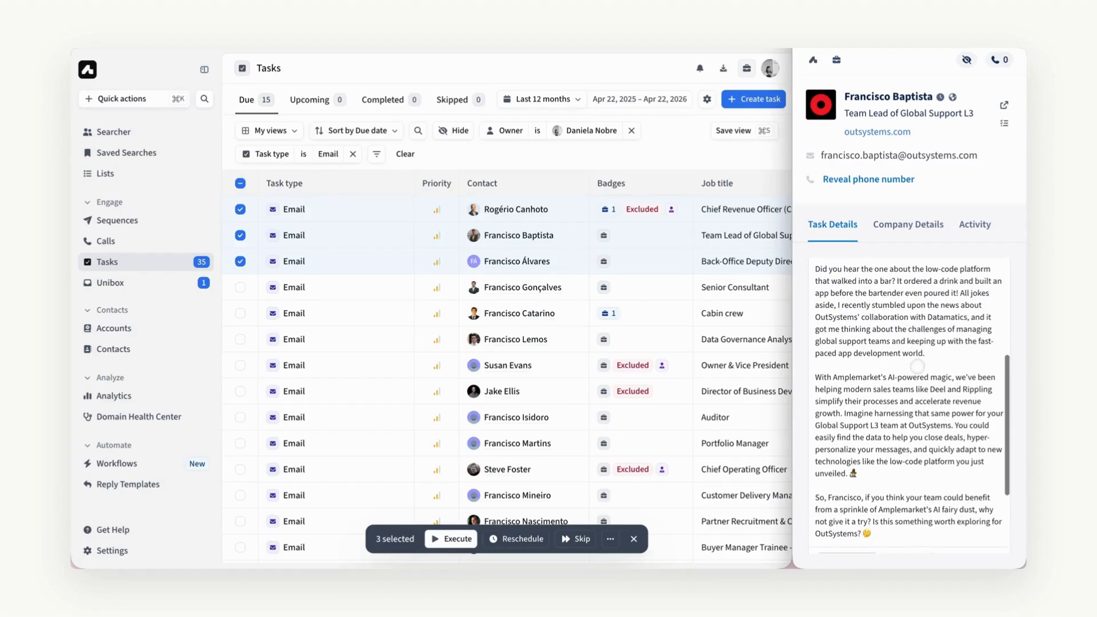
scroll(903, 400, "down", 5)
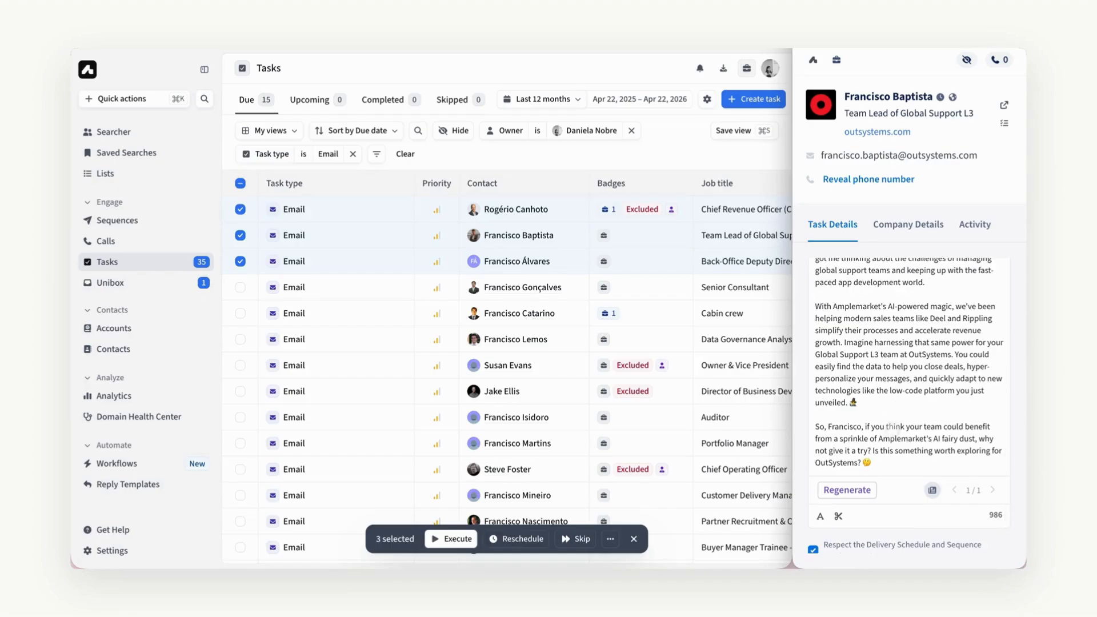
Regenerate the AI email and compare the original with the new version, leaving the new version chosen
left_click(848, 490)
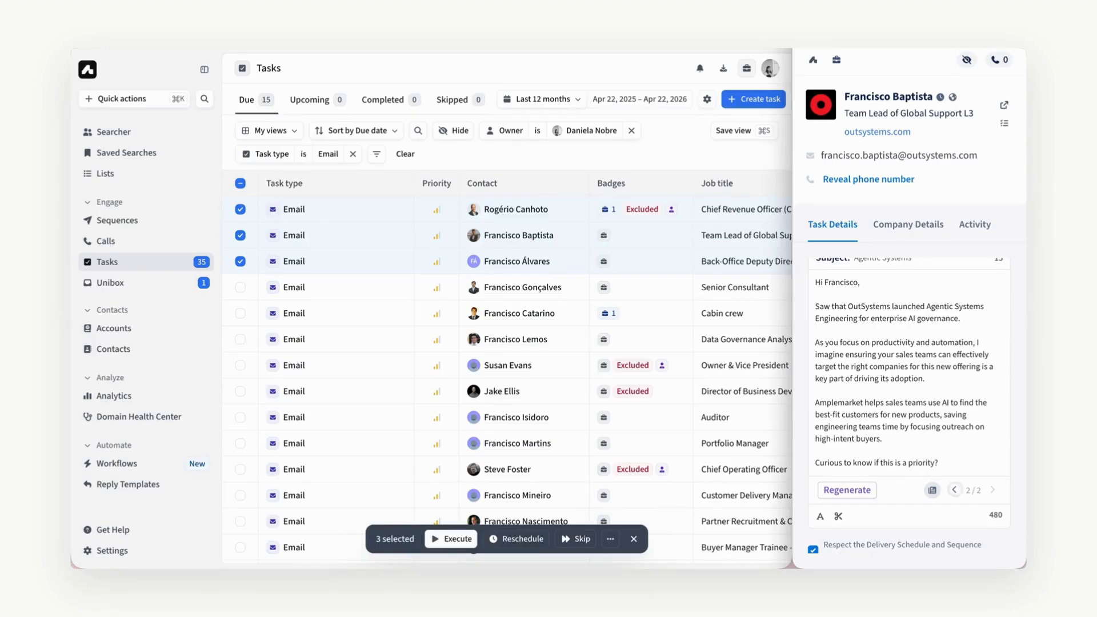
left_click(954, 490)
scroll(932, 452, "down", 5)
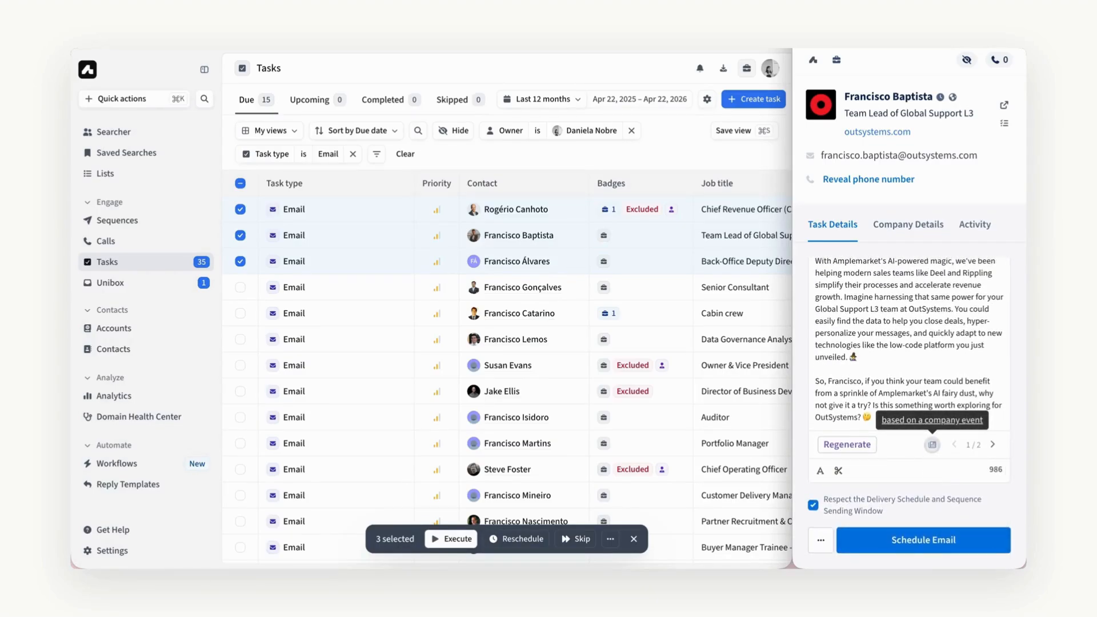
left_click(993, 444)
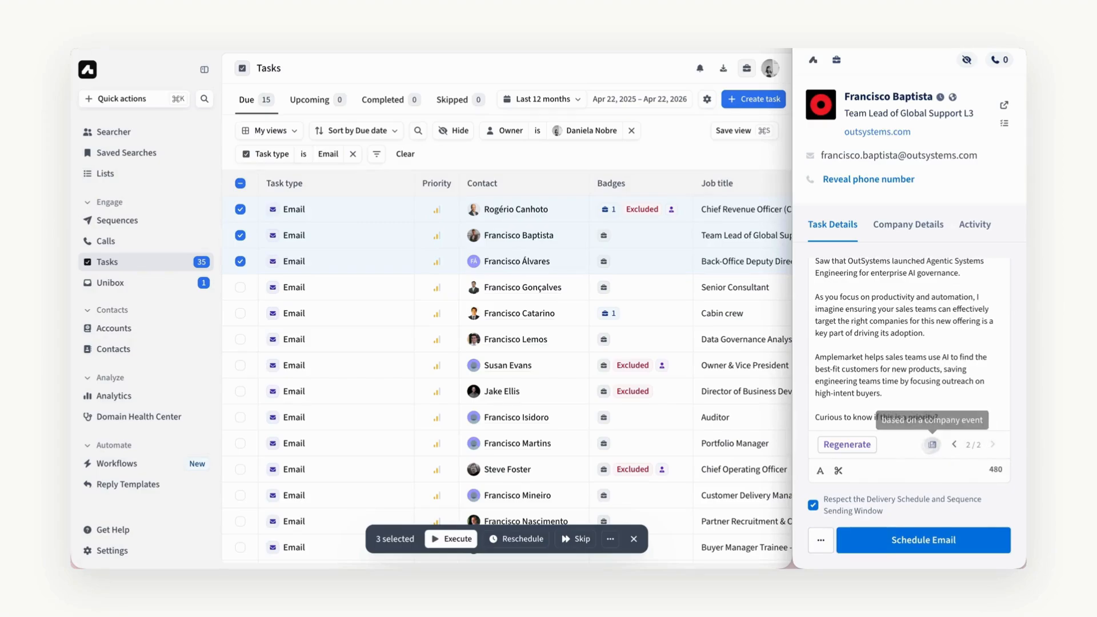
Regenerate the second task's email once more, check what it is based on, and add a new line after the closing question
left_click(863, 445)
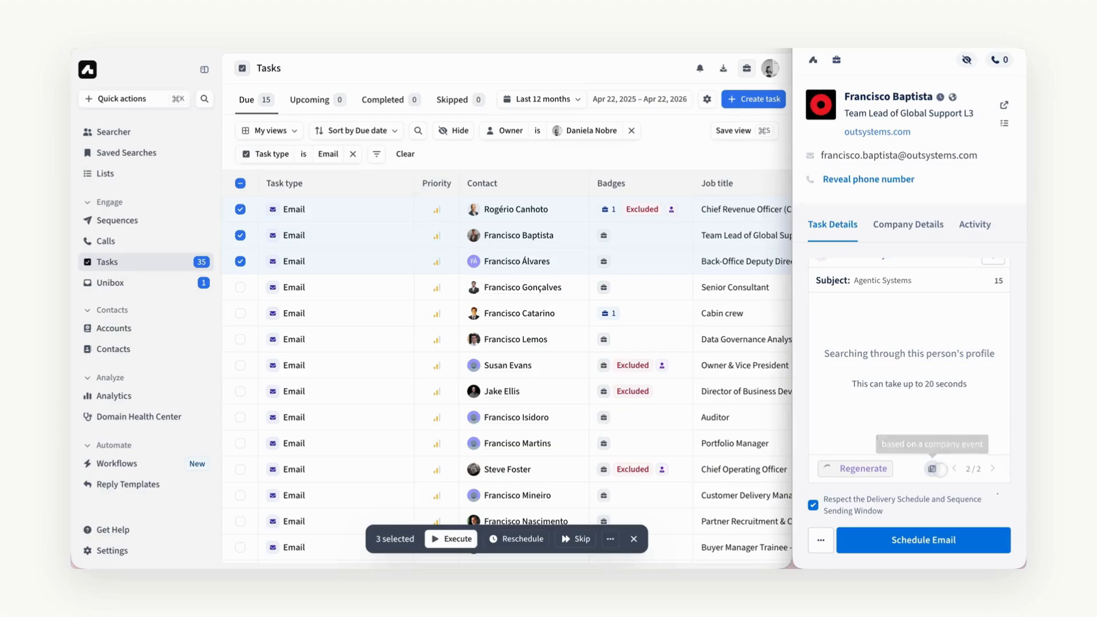
mouse_move(935, 469)
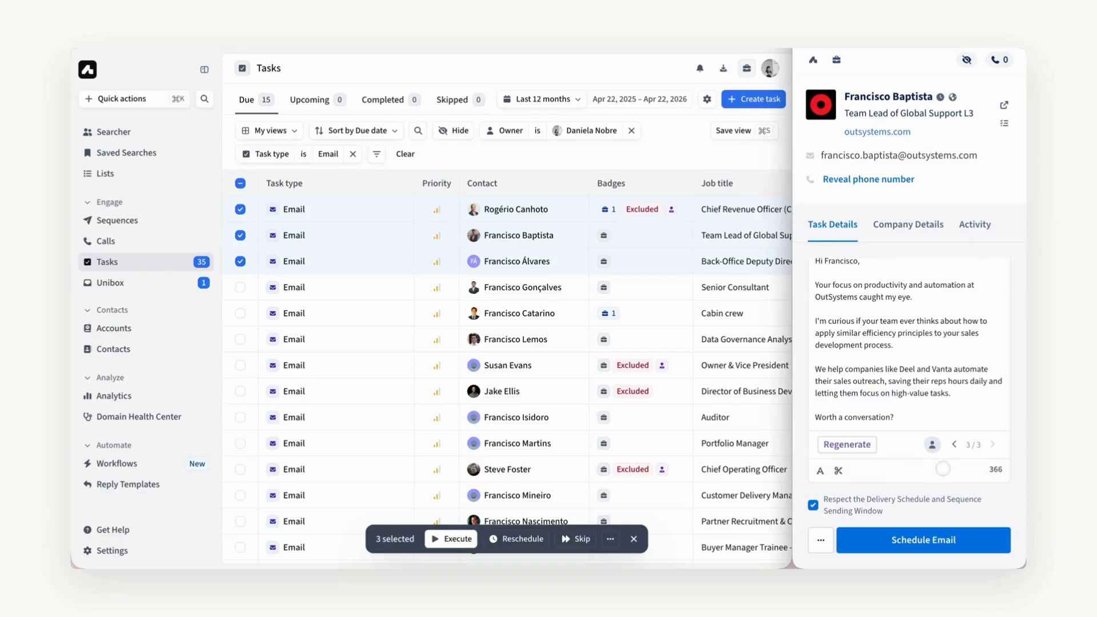
mouse_move(933, 446)
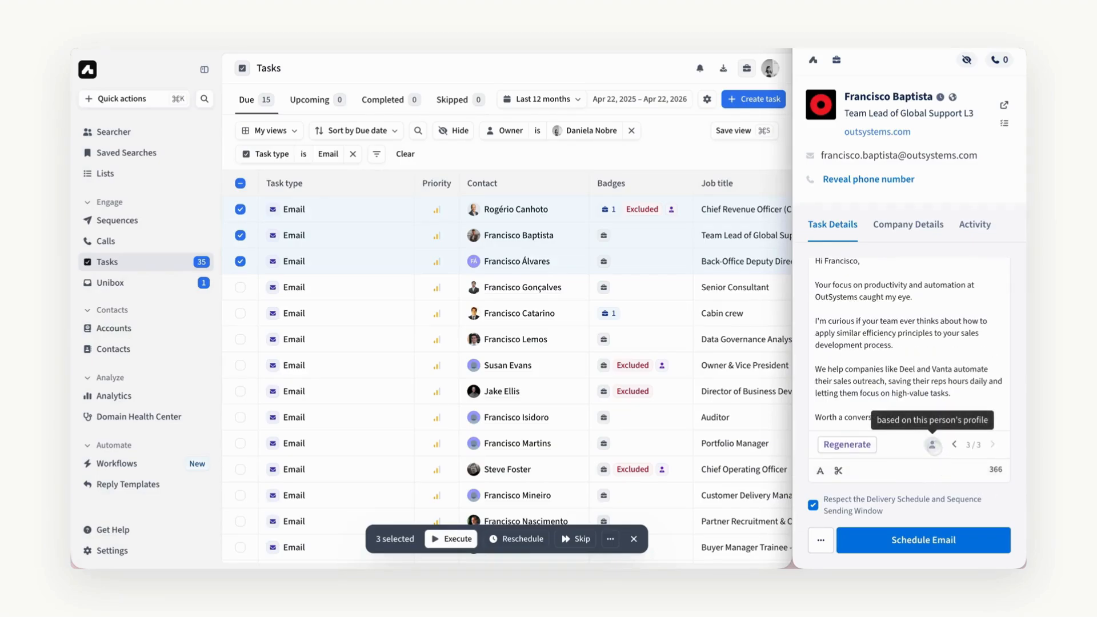
scroll(908, 362, "up", 1)
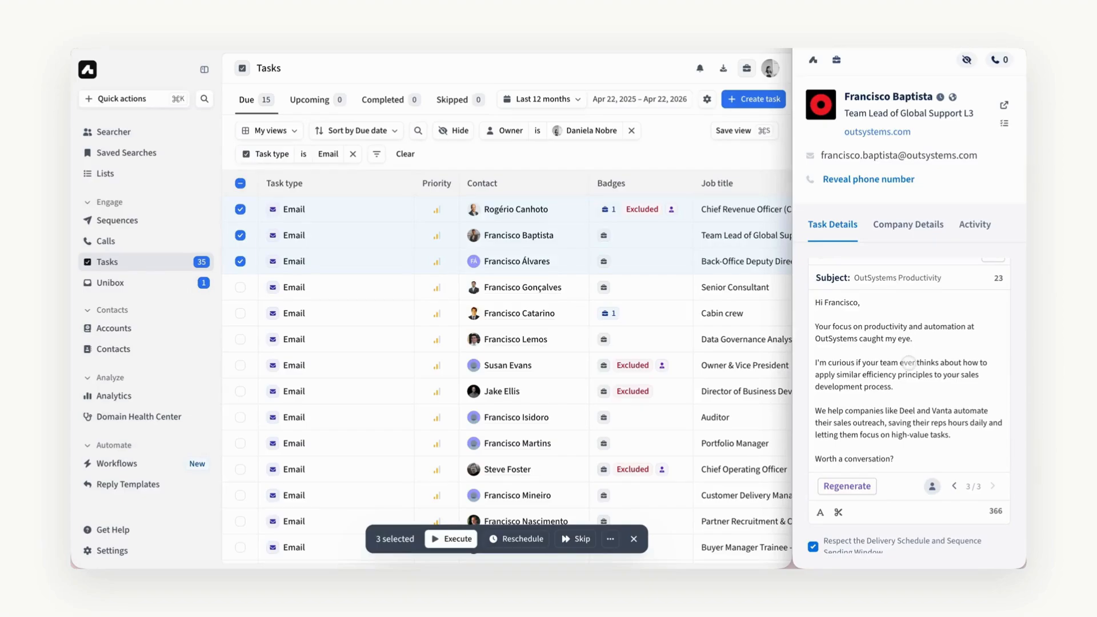
scroll(909, 363, "down", 1)
left_click(907, 432)
key("Return")
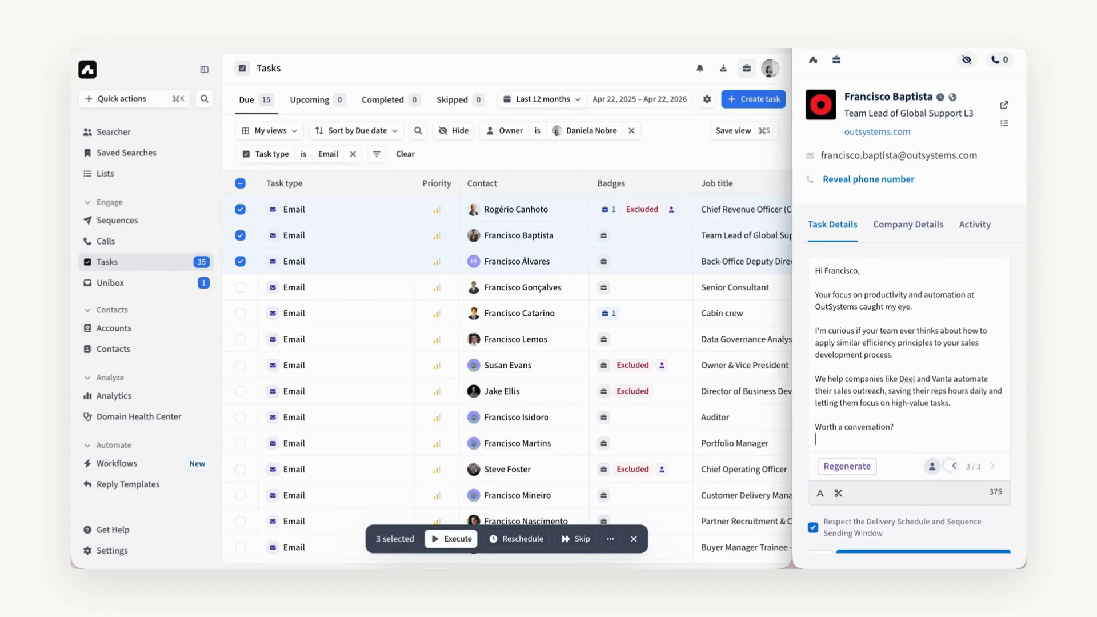
Go back to the first version of the email, open the company event article it is based on, and return to the tasks
left_click(955, 466)
left_click(954, 466)
mouse_move(932, 466)
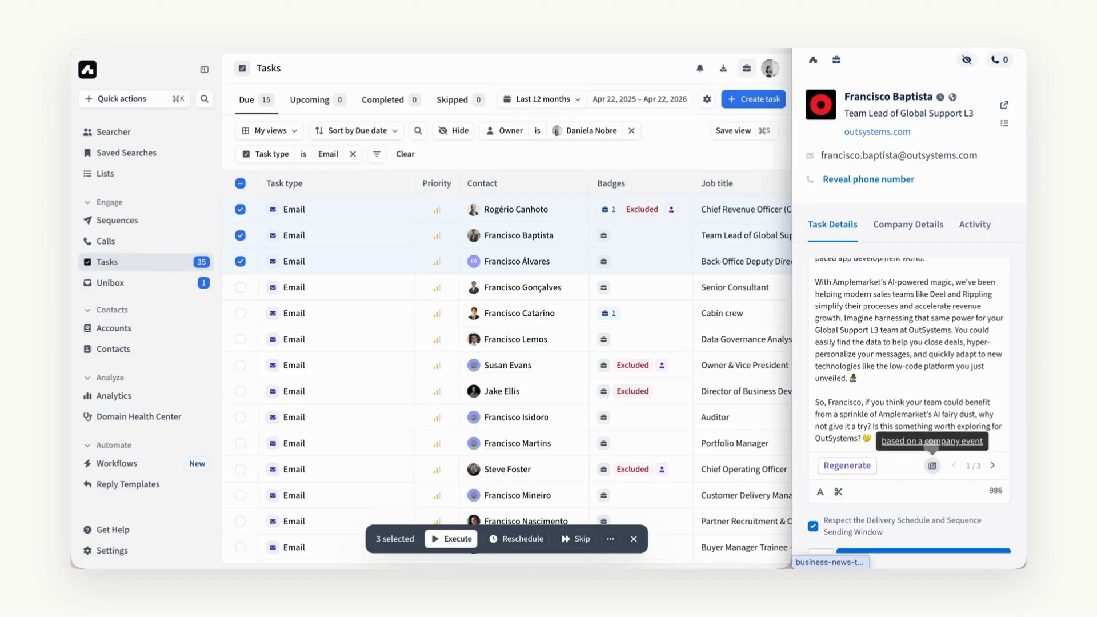
left_click(921, 441)
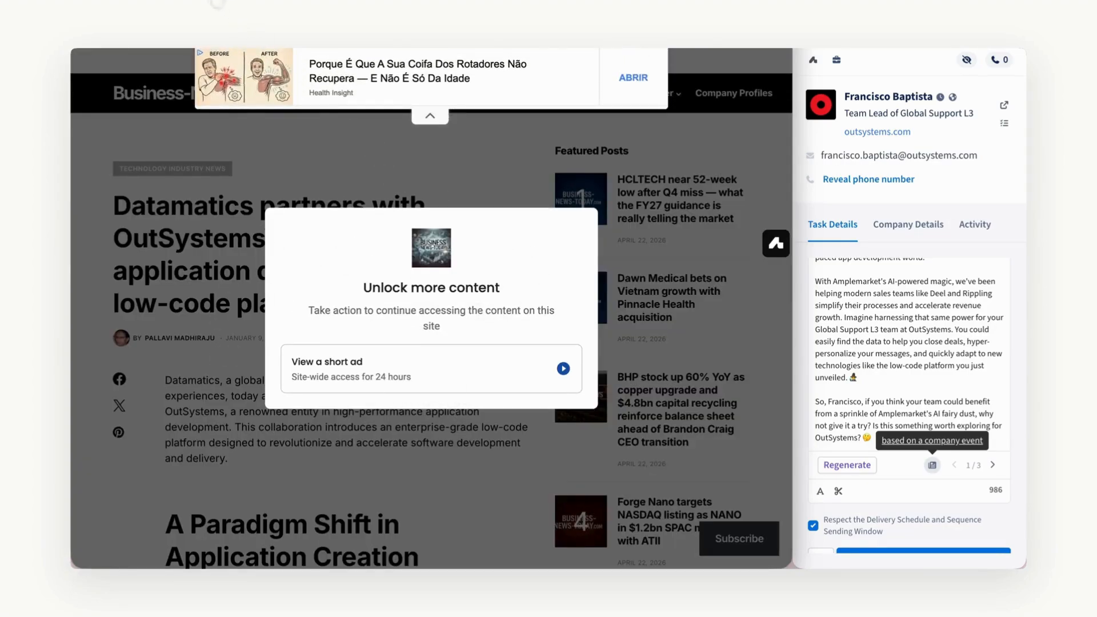
left_click(231, 4)
Move on to the third email task and exit task execution back to the full task list
scroll(940, 457, "down", 1)
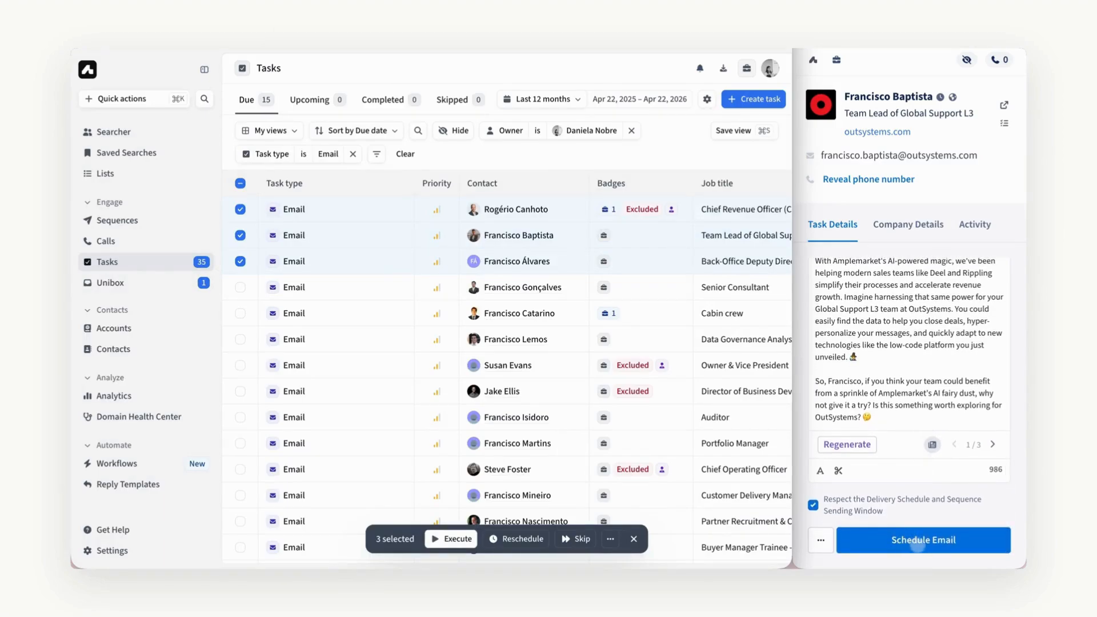
left_click(1004, 12)
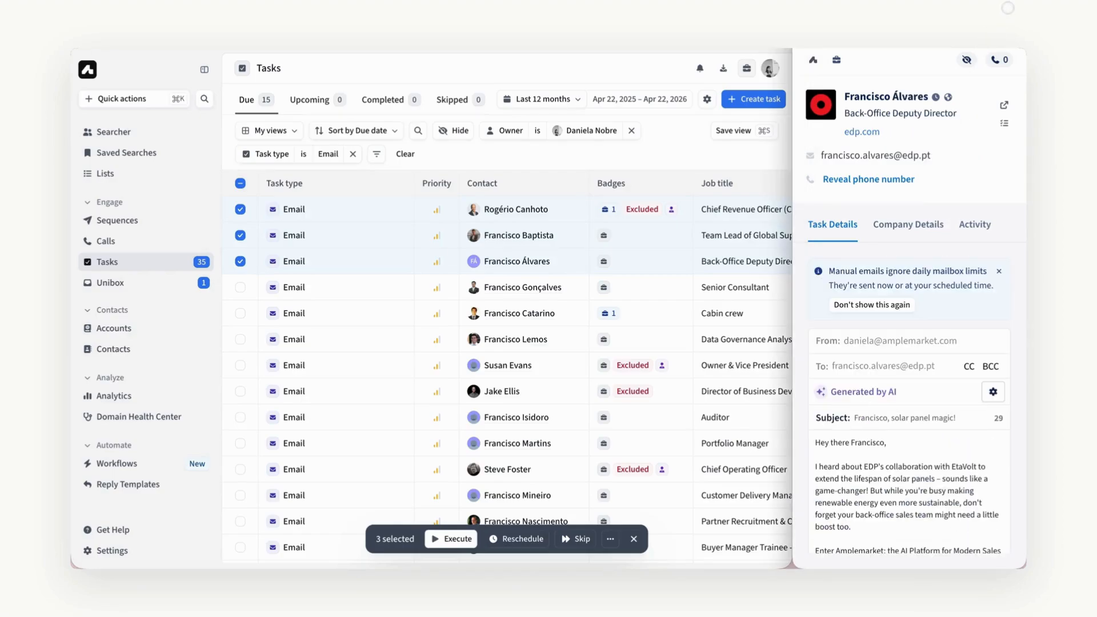
key("Escape")
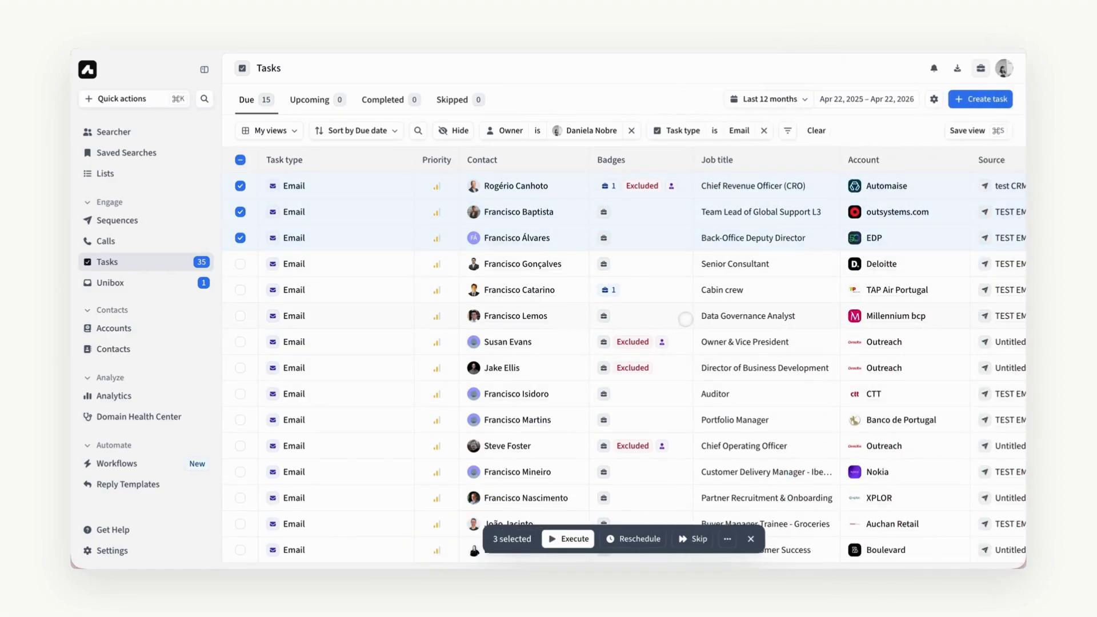
Add a Source filter to the task list, look through its available options, and remove the filter again
left_click(787, 131)
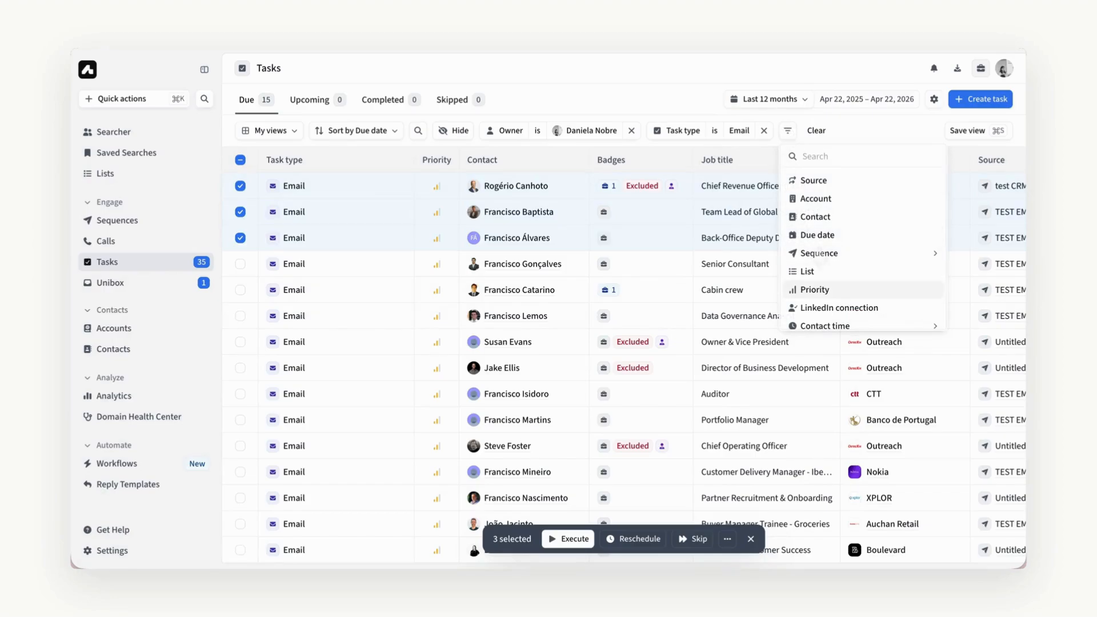
scroll(863, 308, "down", 1)
scroll(863, 308, "up", 1)
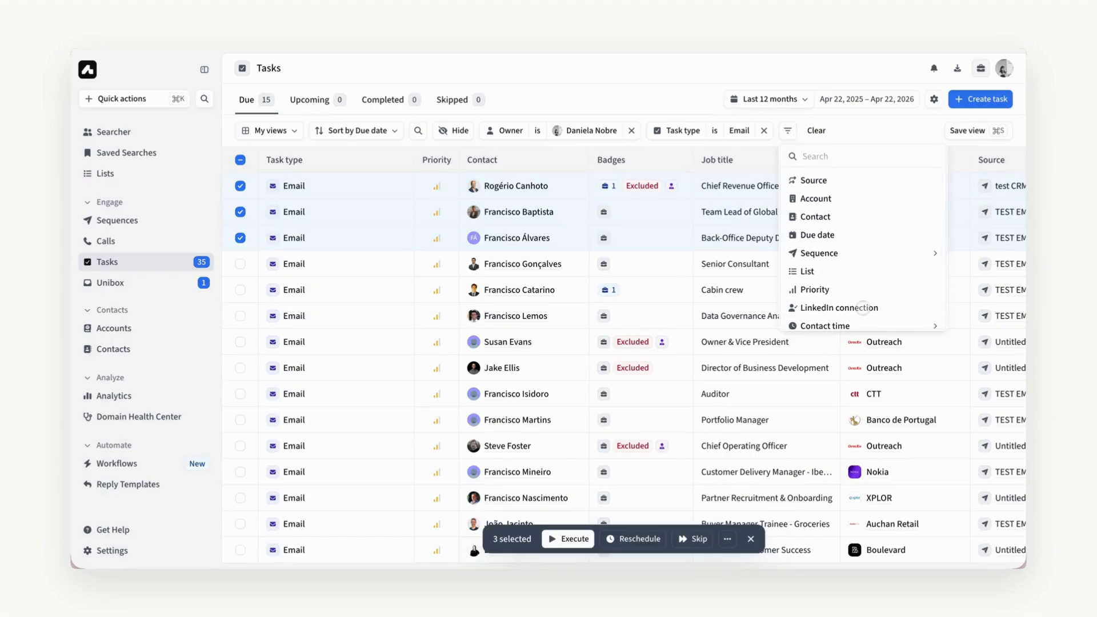
left_click(814, 180)
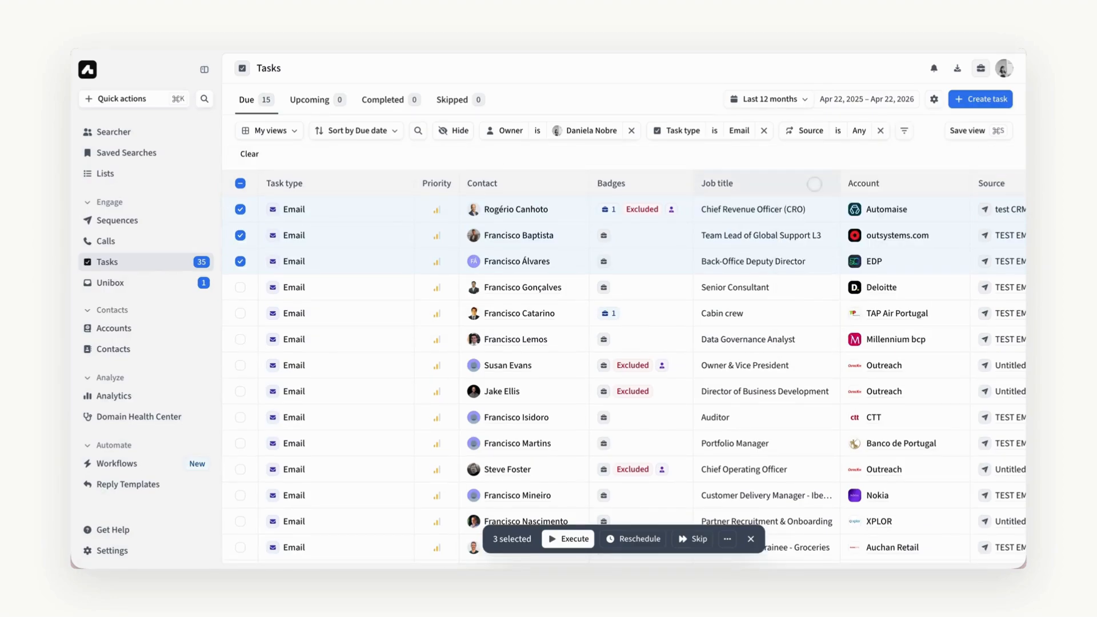
left_click(859, 132)
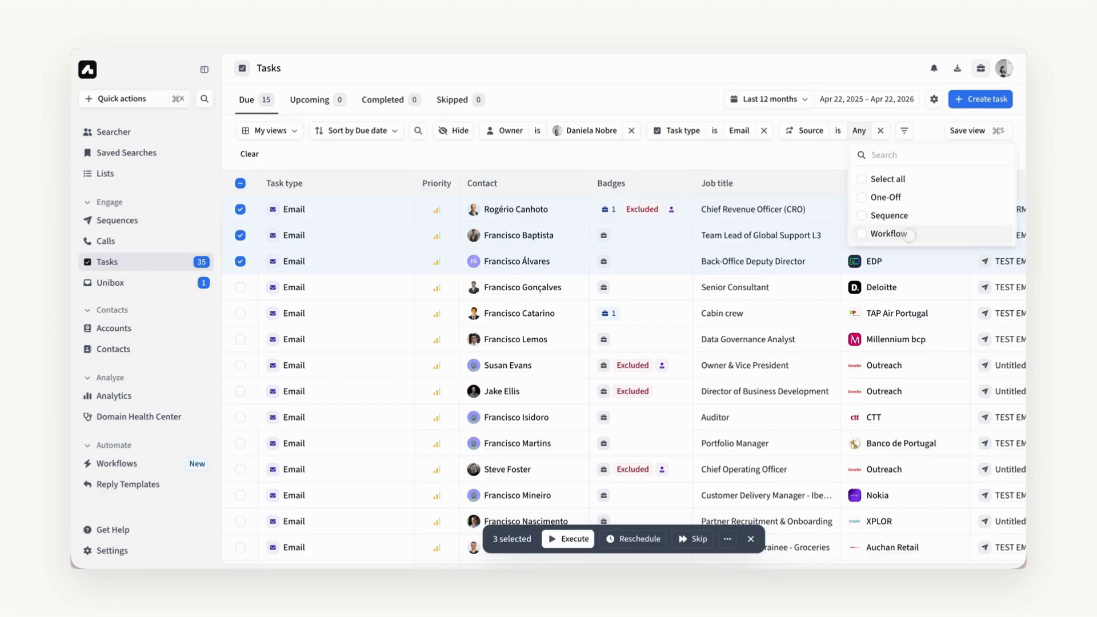
left_click(881, 131)
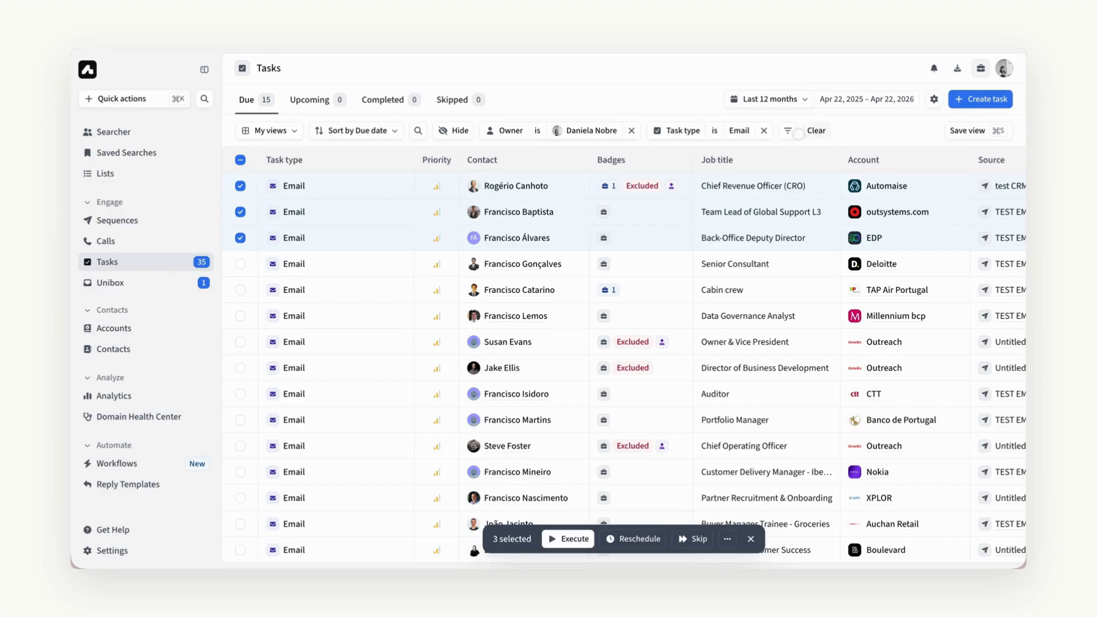
Look through the other filter types, filter the tasks by LinkedIn connection Accepted, and remove that filter again
left_click(789, 132)
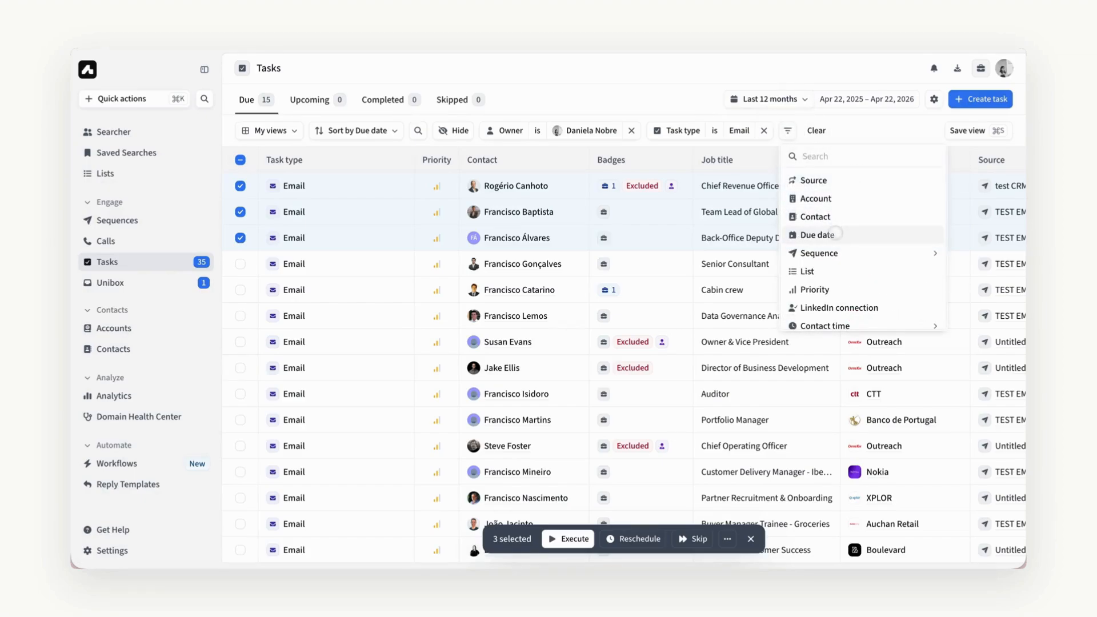
mouse_move(838, 250)
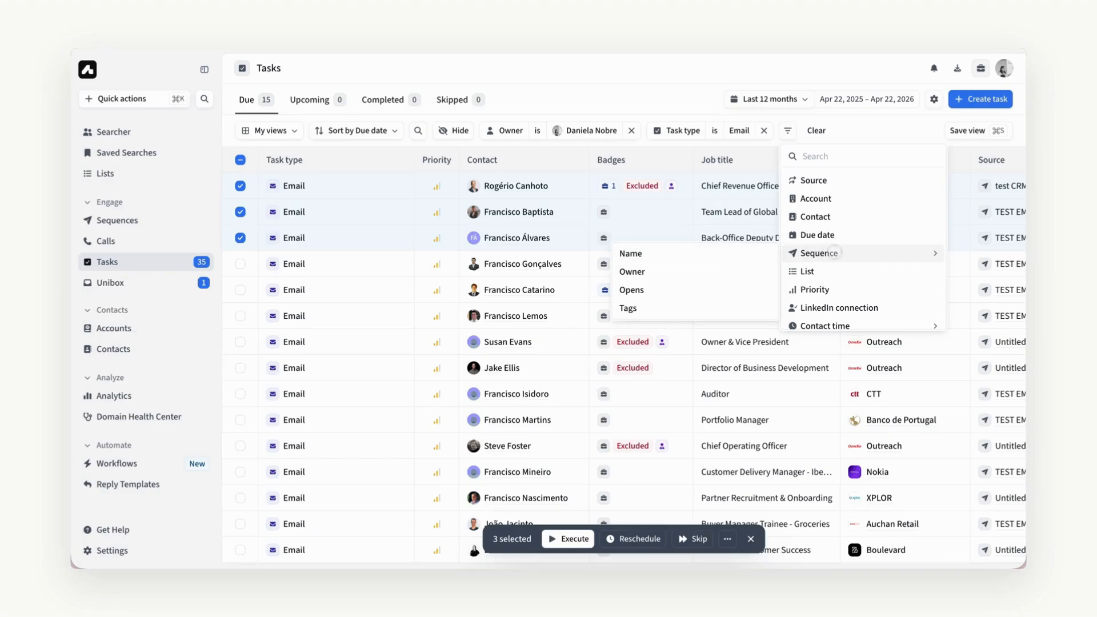
scroll(831, 268, "down", 1)
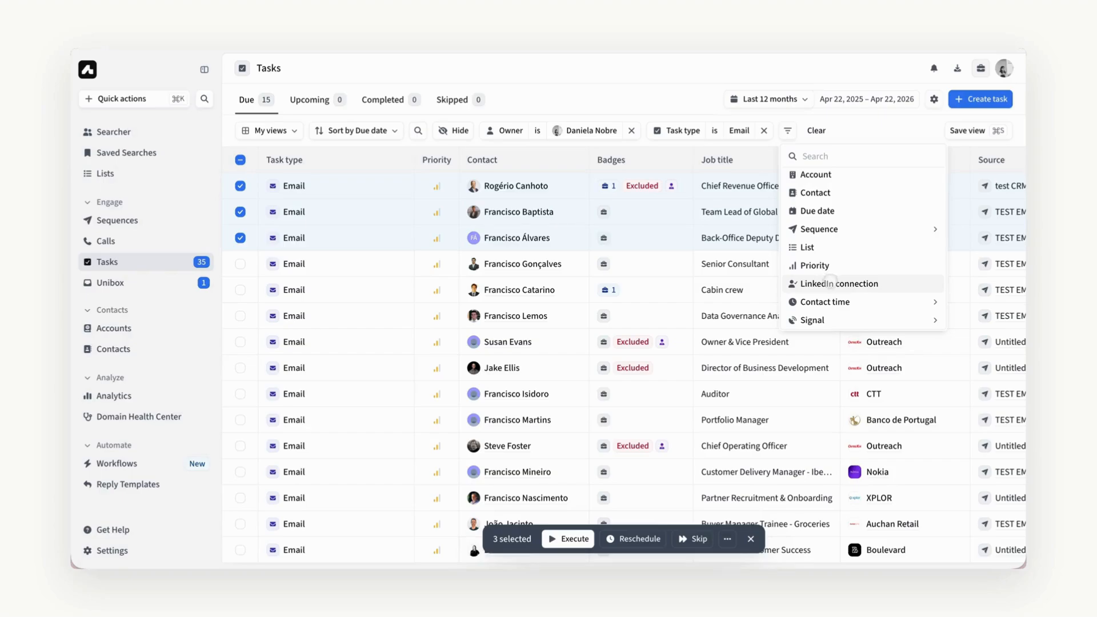
left_click(831, 282)
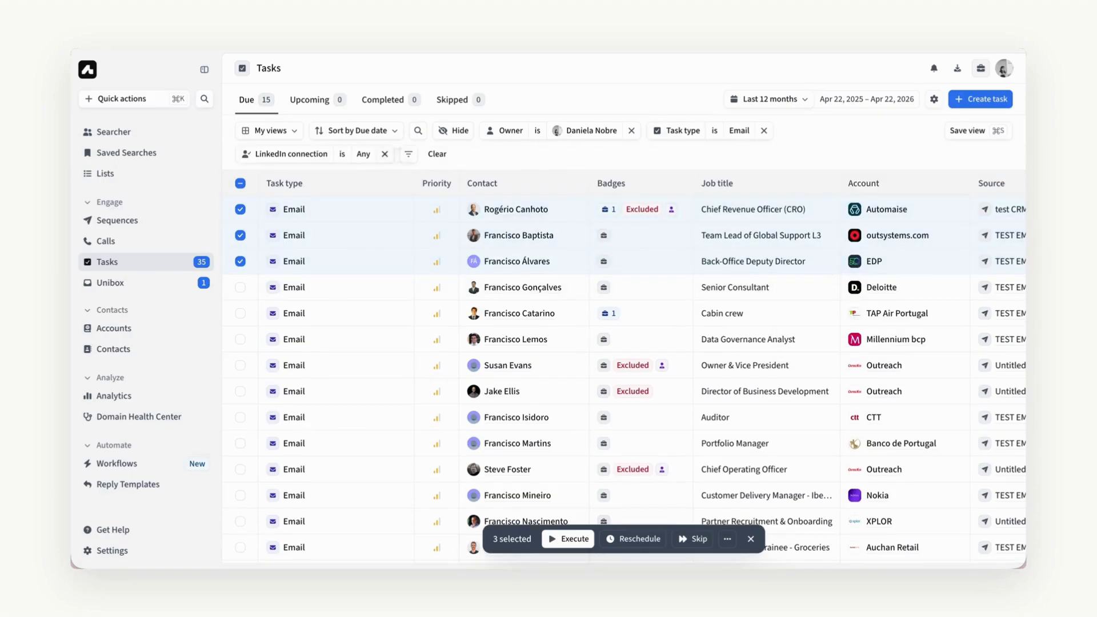
left_click(363, 153)
left_click(402, 219)
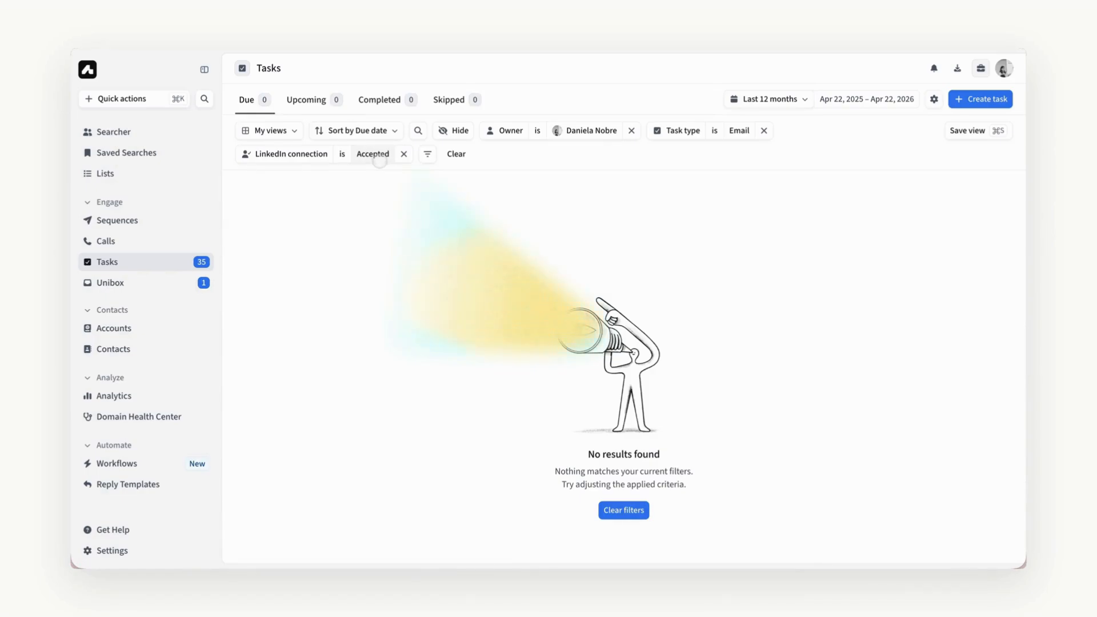
left_click(404, 154)
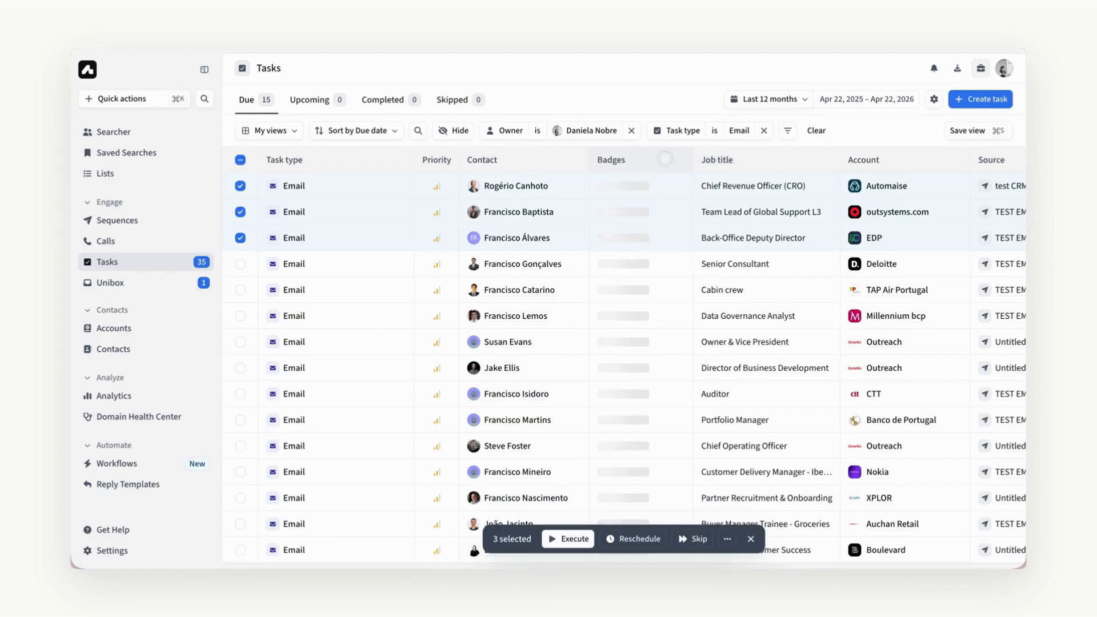
Remove the Email task type filter from the list and look through the saved task views
left_click(764, 130)
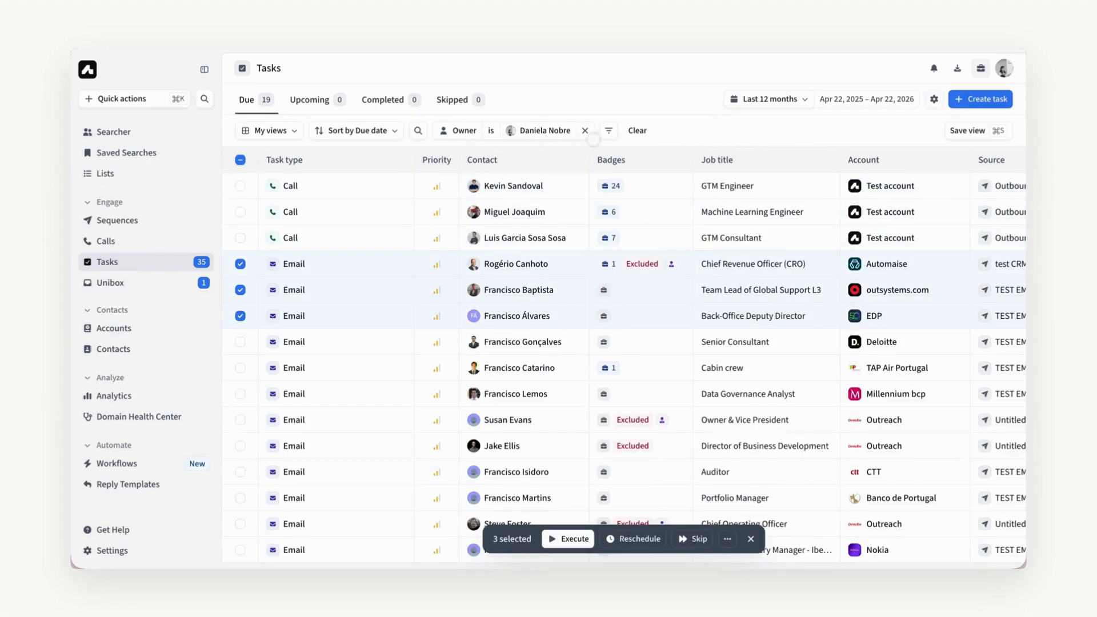
left_click(279, 131)
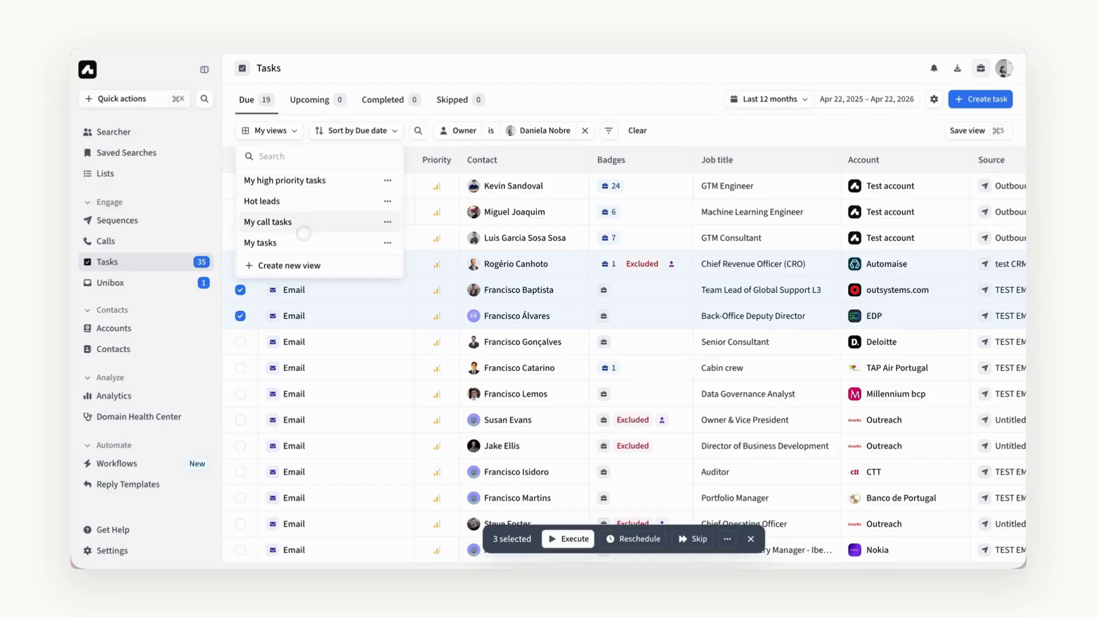
left_click(691, 125)
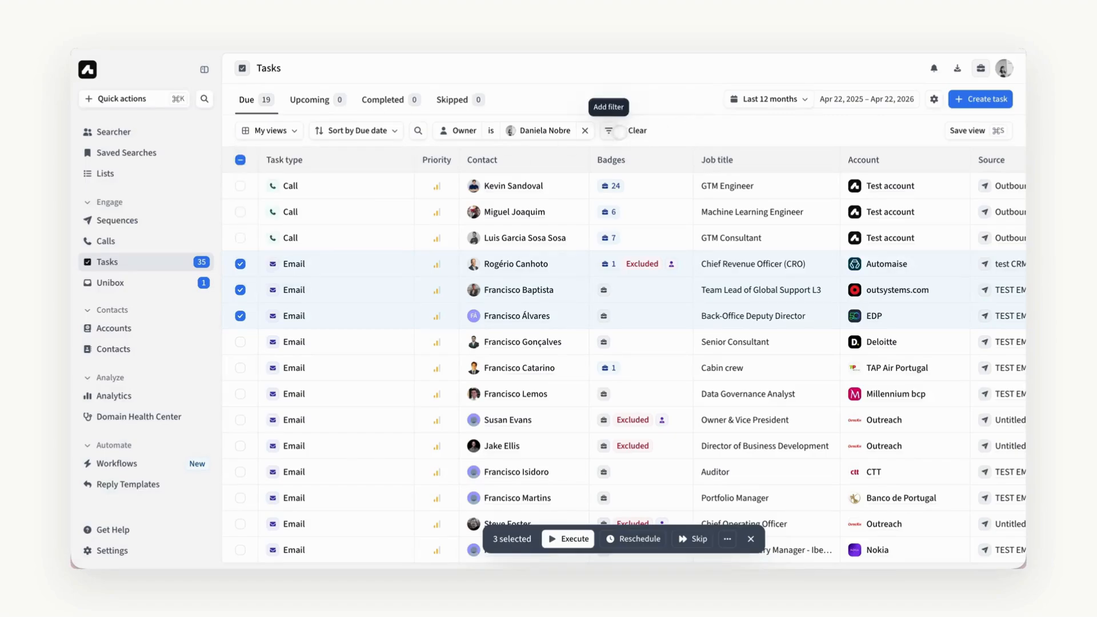